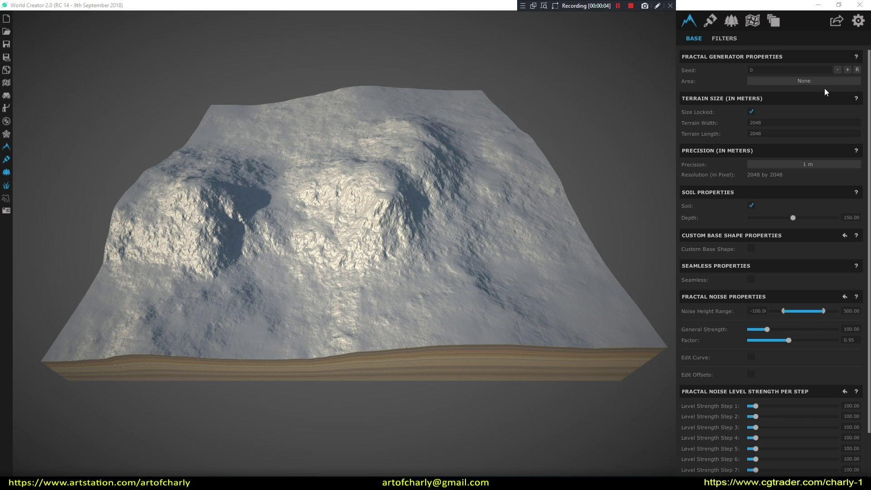
- Enable a custom terrain base shape, raise a central peak and pull down valleys
click(752, 248)
click(767, 262)
click(300, 135)
drag(403, 148, 384, 38)
drag(420, 254, 413, 404)
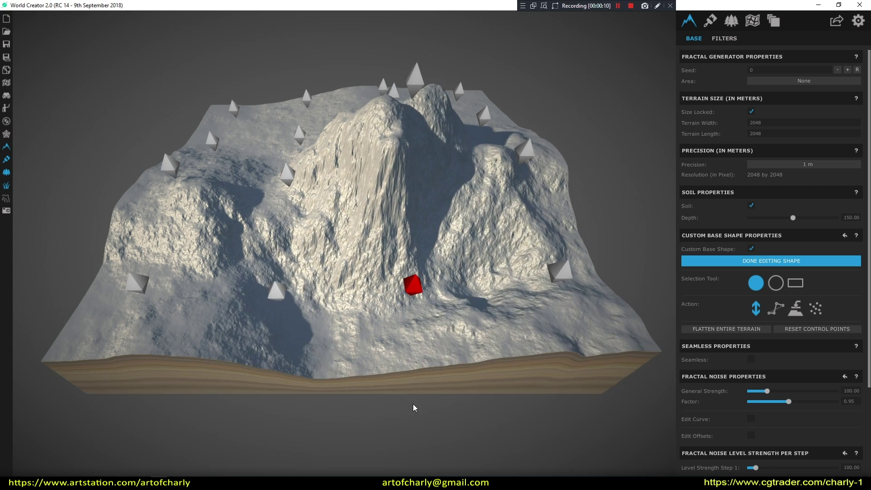
drag(565, 265, 551, 350)
- Lower the upper and left control points to form a flattened left plateau
click(522, 156)
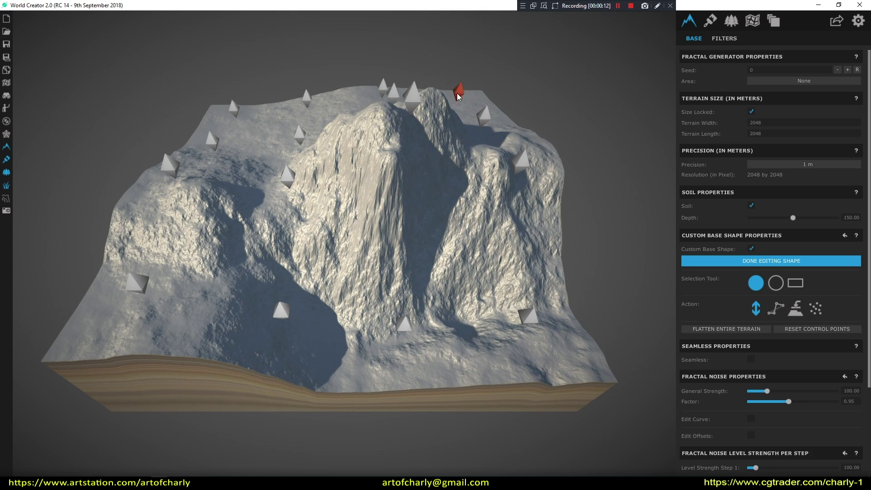
drag(459, 88, 453, 116)
click(212, 141)
click(307, 98)
click(299, 136)
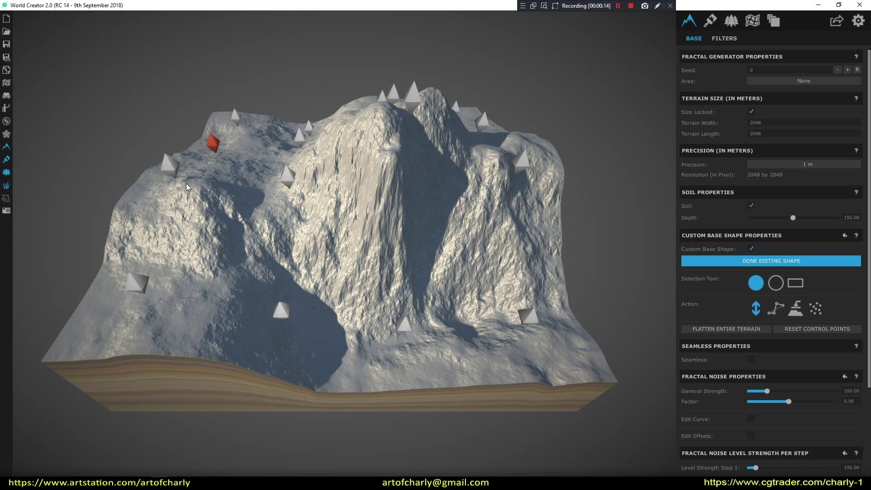
drag(211, 142, 157, 213)
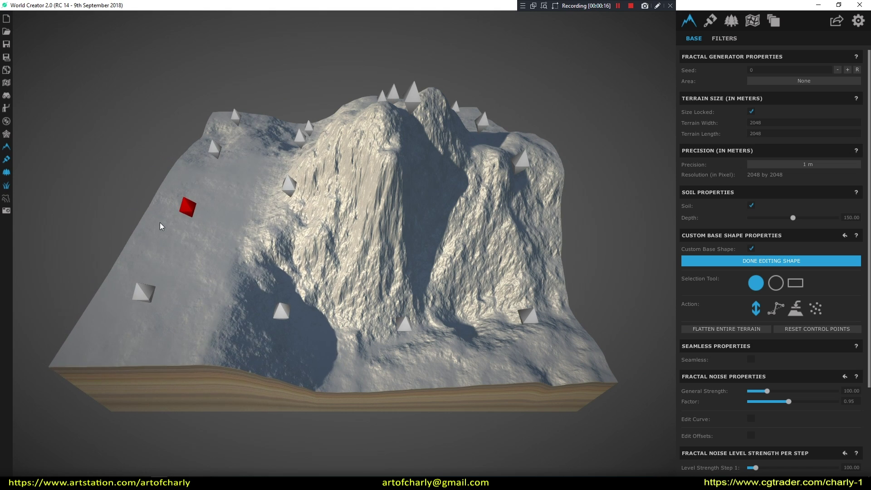
drag(282, 311, 277, 334)
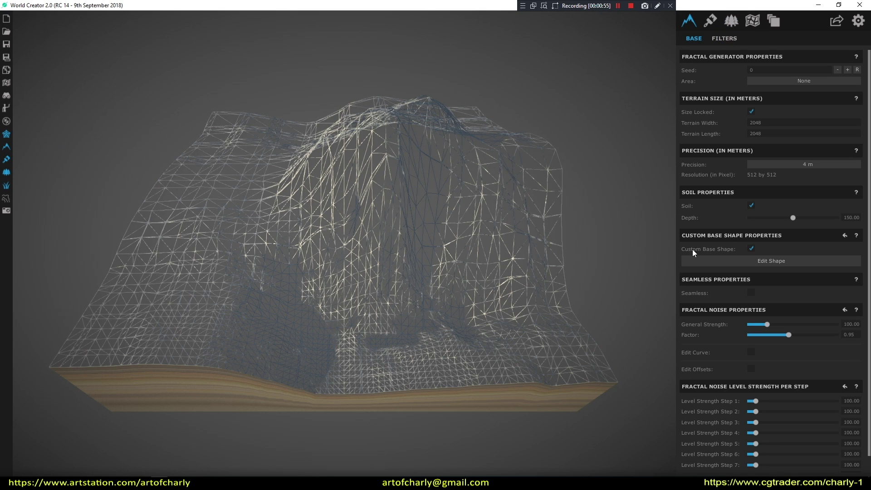
- Set terrain precision to 4 m and show the terrain shaded instead of wireframe
click(802, 166)
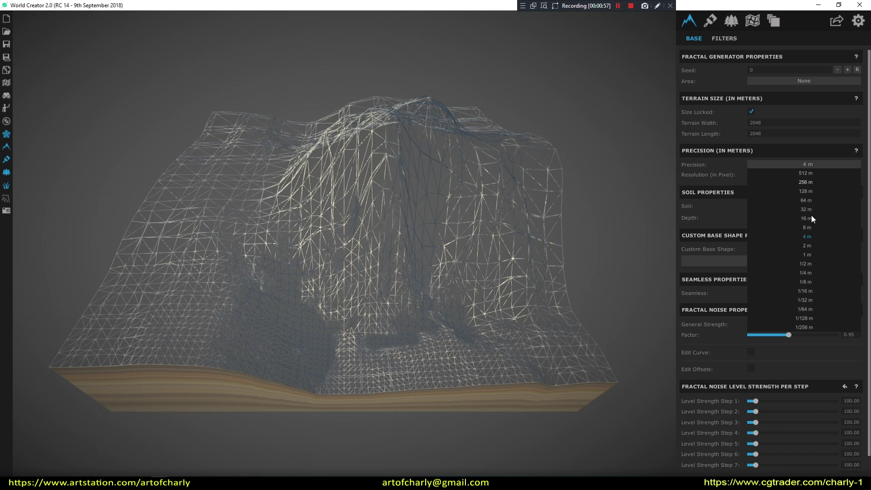
click(807, 228)
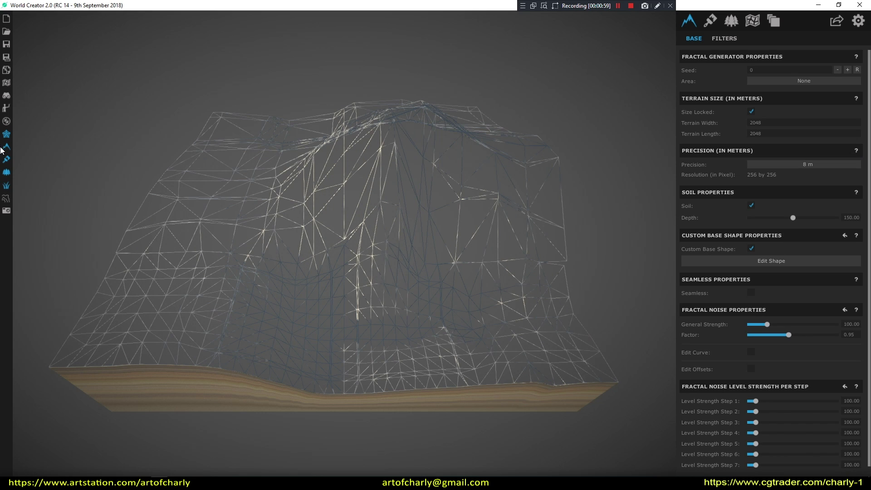
click(7, 133)
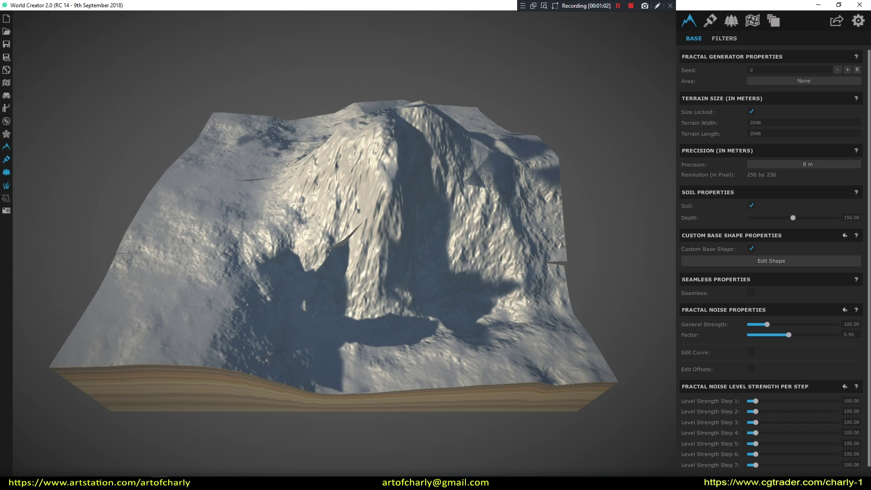
click(794, 165)
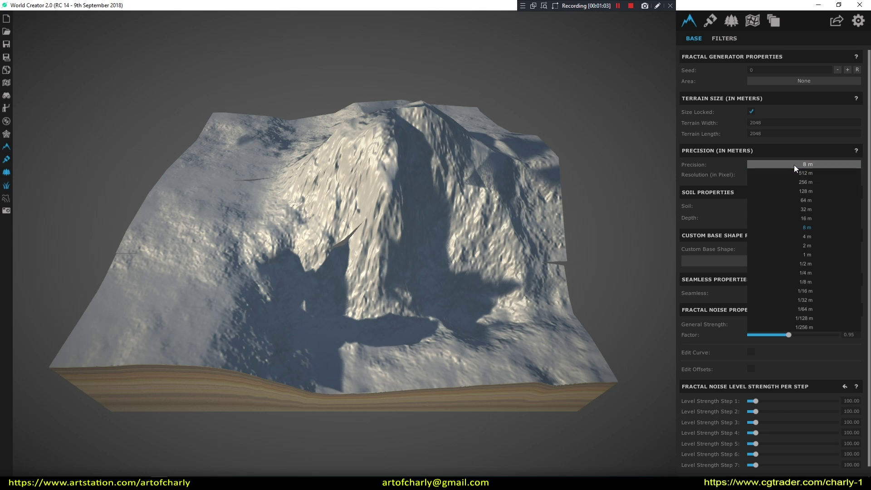
click(807, 236)
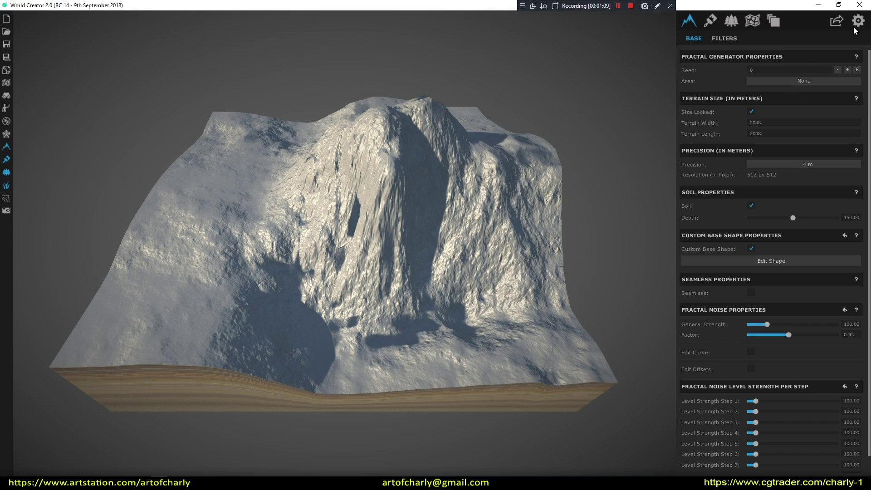
- Export the terrain surface as an OBJ file
click(837, 21)
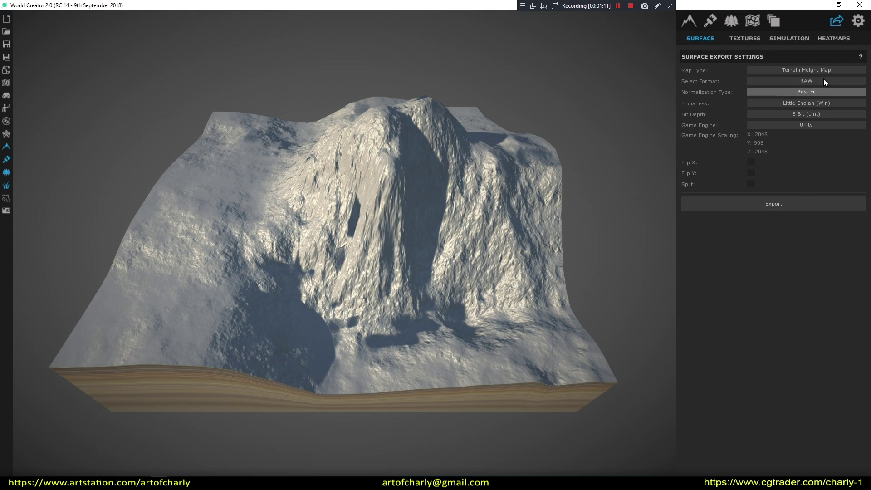
click(824, 81)
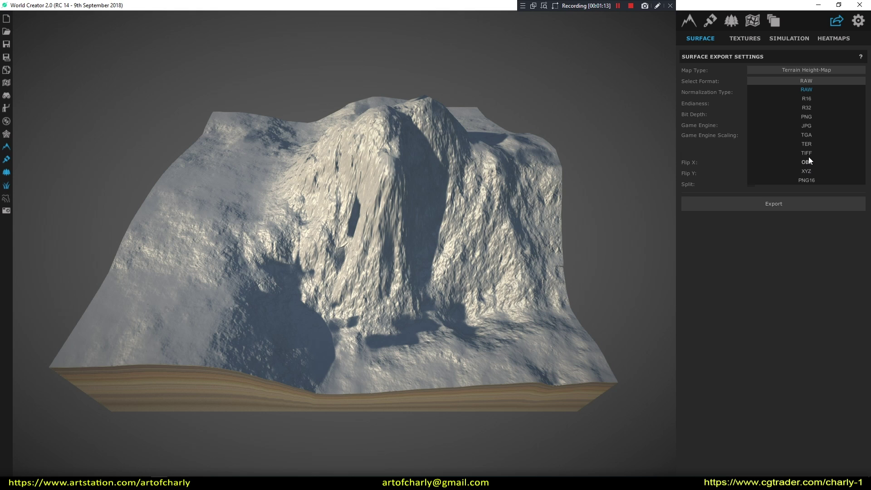
click(808, 163)
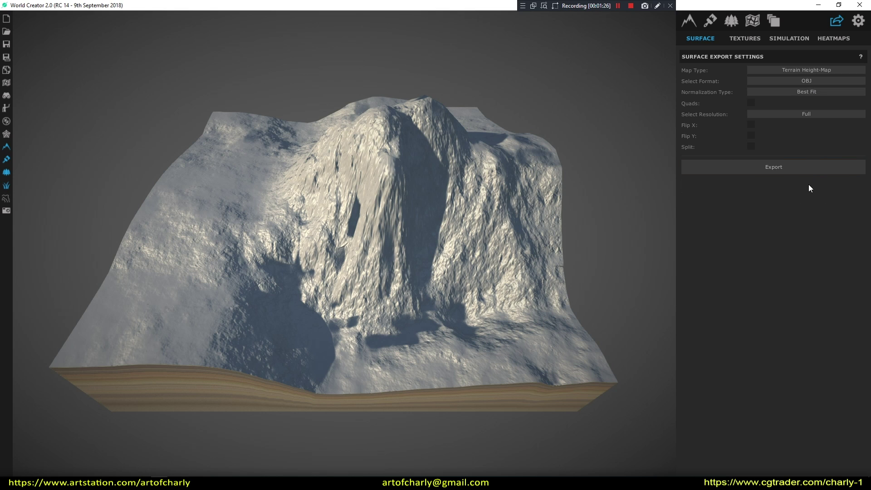
click(9, 15)
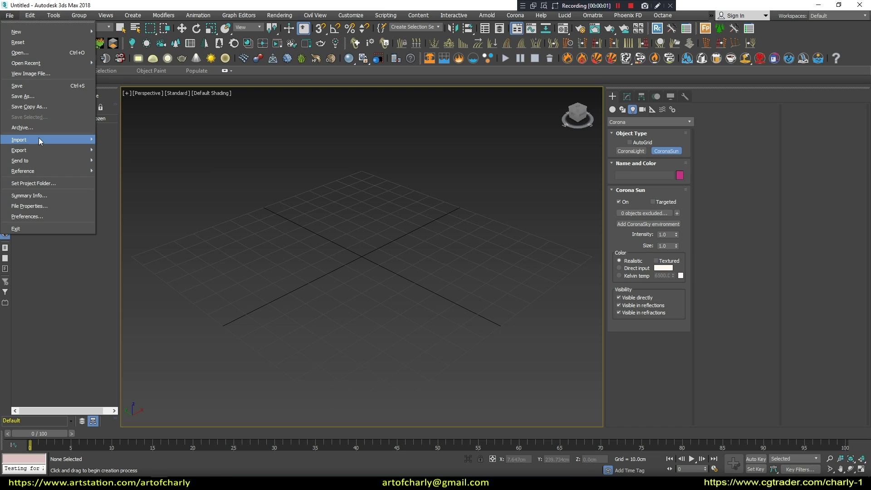
- Import the terrain OBJ as an editable poly and orbit around it
mouse_move(19, 140)
click(122, 141)
click(360, 115)
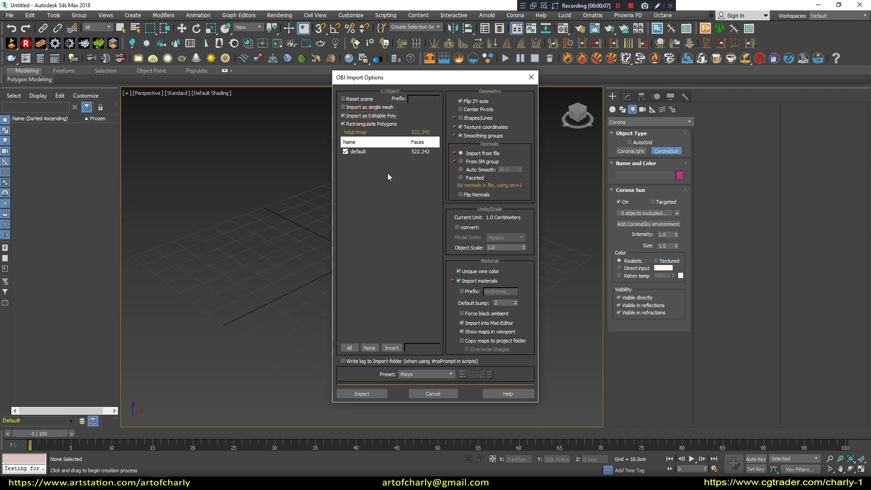
click(357, 393)
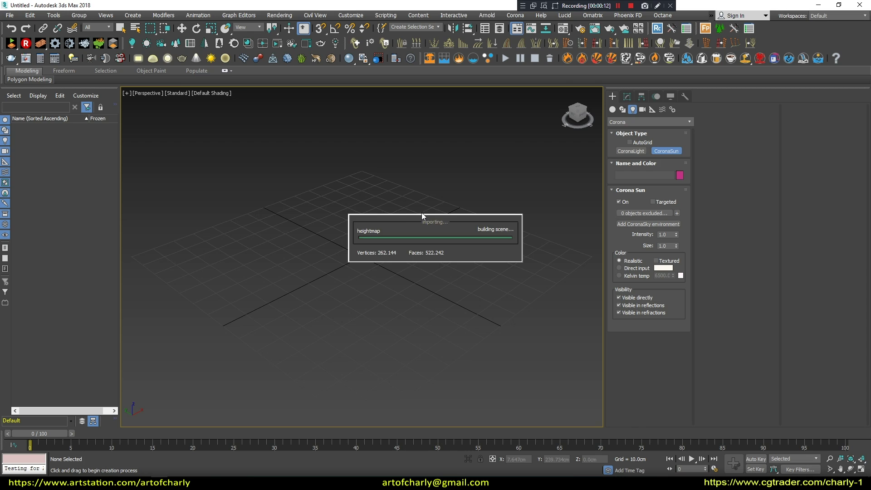
key(w)
drag(418, 200, 499, 191)
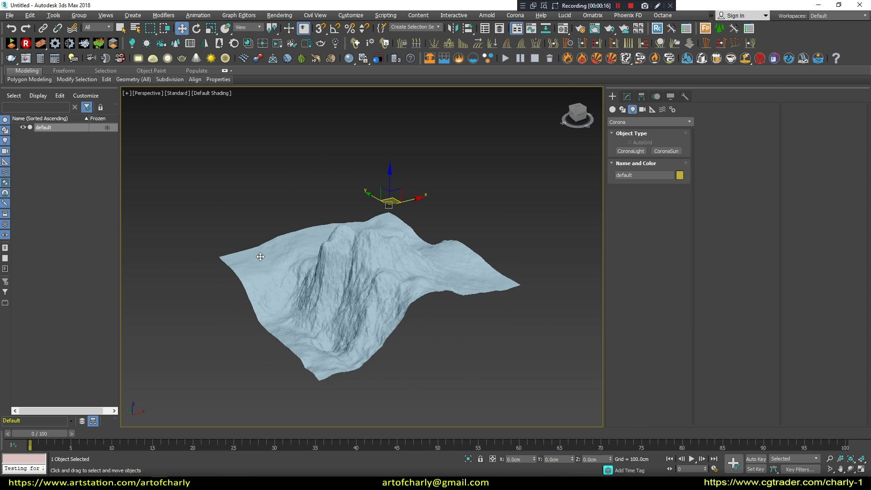
- Add a targeted Corona sun and a target Corona camera aimed at the terrain, viewing through it
click(667, 151)
drag(413, 218, 373, 235)
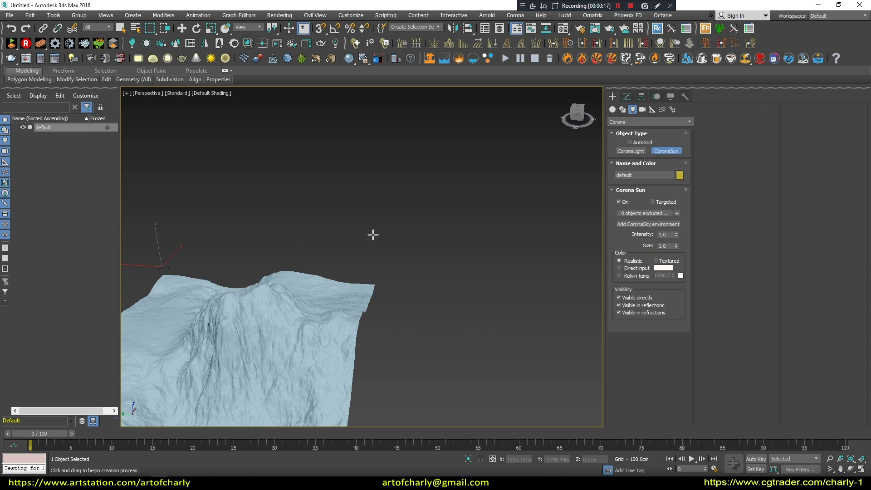
drag(515, 385, 356, 301)
click(643, 110)
click(667, 161)
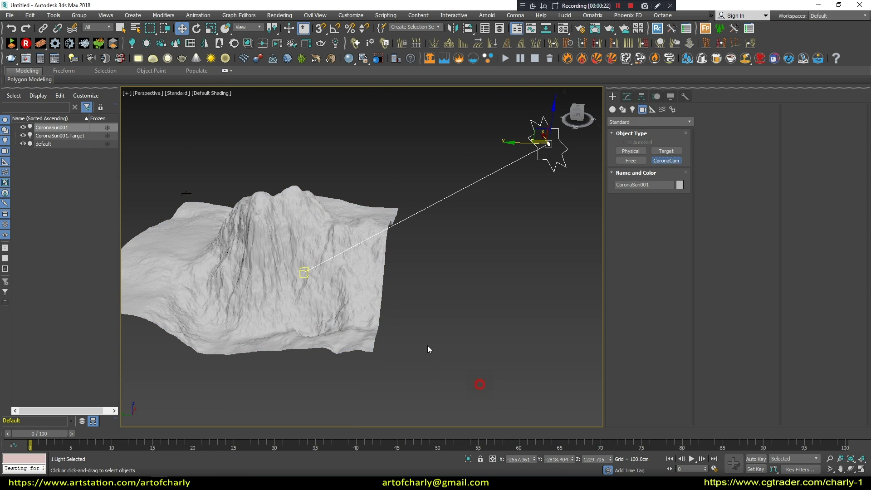
drag(477, 363, 302, 272)
key(c)
scroll(up, 3)
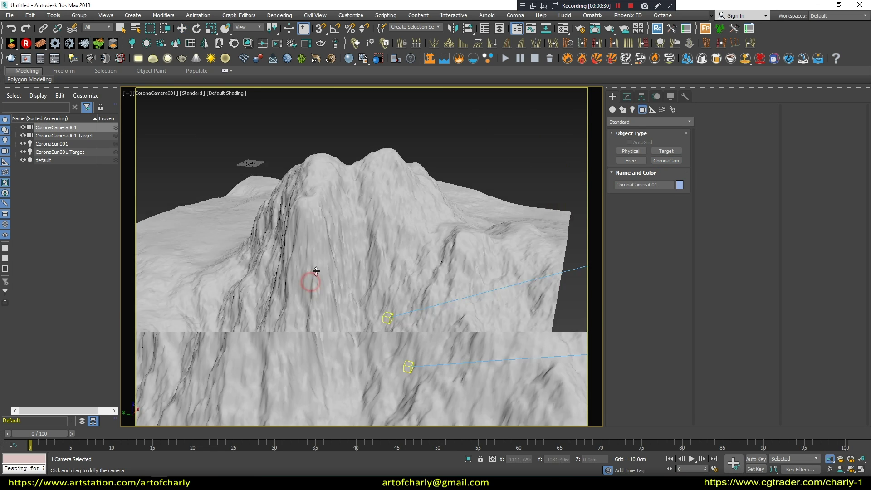
scroll(down, 3)
key(alt+b)
- Preview a two-pane Corona interactive render, set camera exposure to -6.219 EV, then stop rendering
click(395, 132)
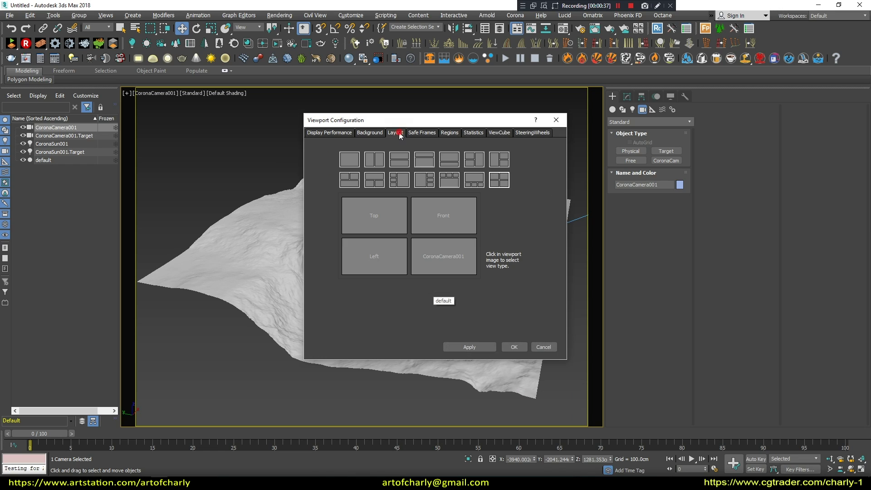
click(379, 162)
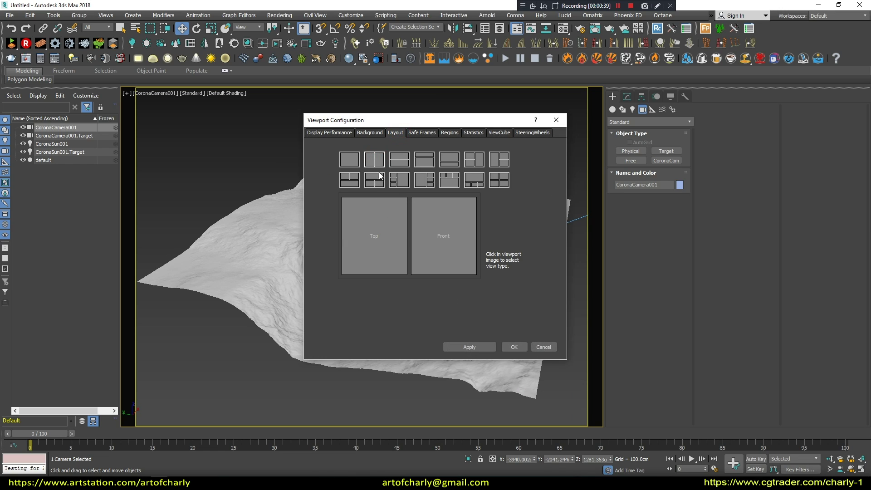
click(389, 236)
mouse_move(429, 390)
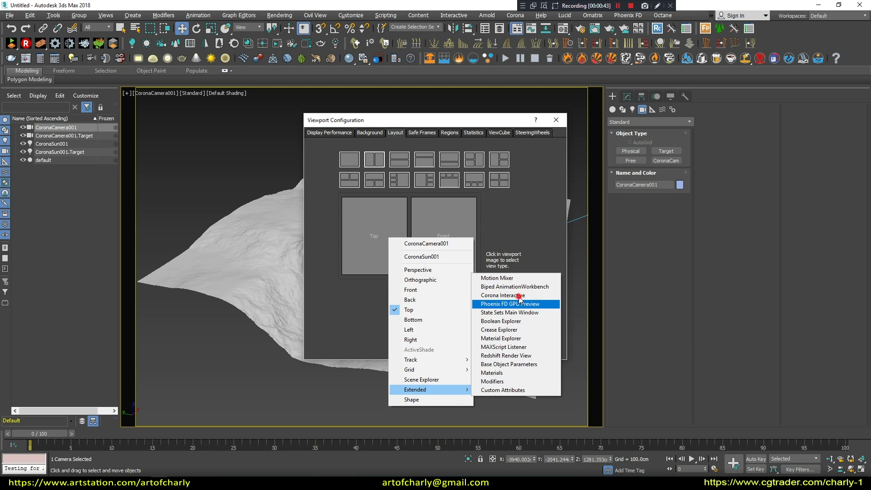
drag(766, 130, 773, 125)
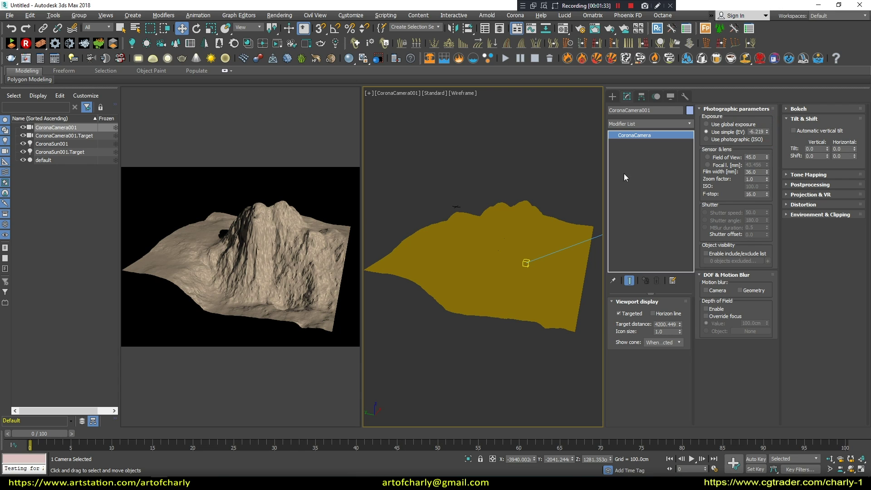
click(351, 94)
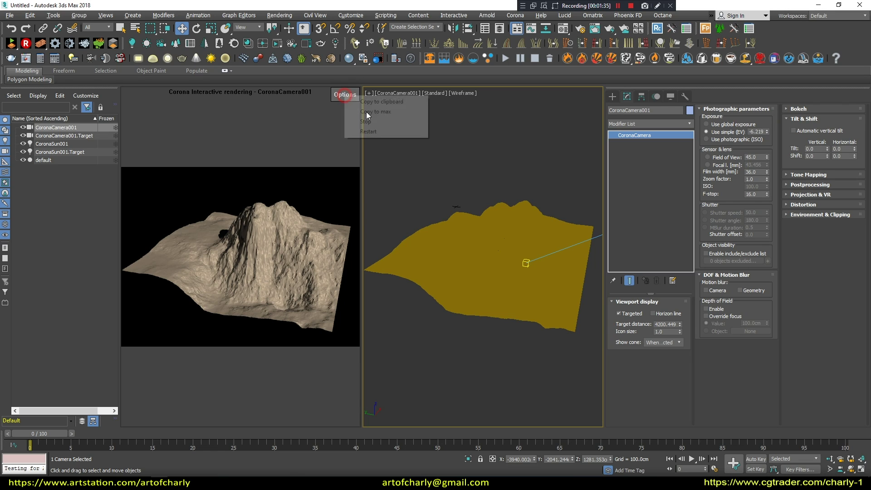
click(366, 121)
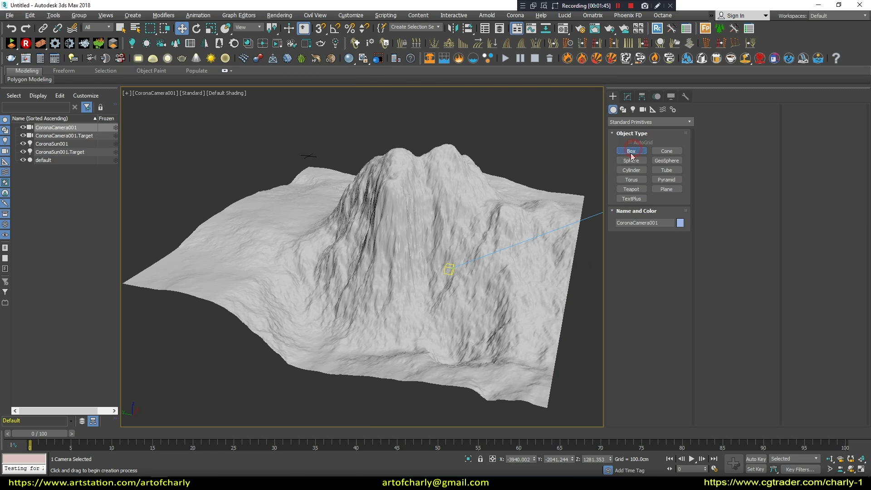
- Create a large box and position it beneath the mountain
drag(271, 370, 515, 276)
click(435, 311)
key(w)
drag(434, 311, 429, 309)
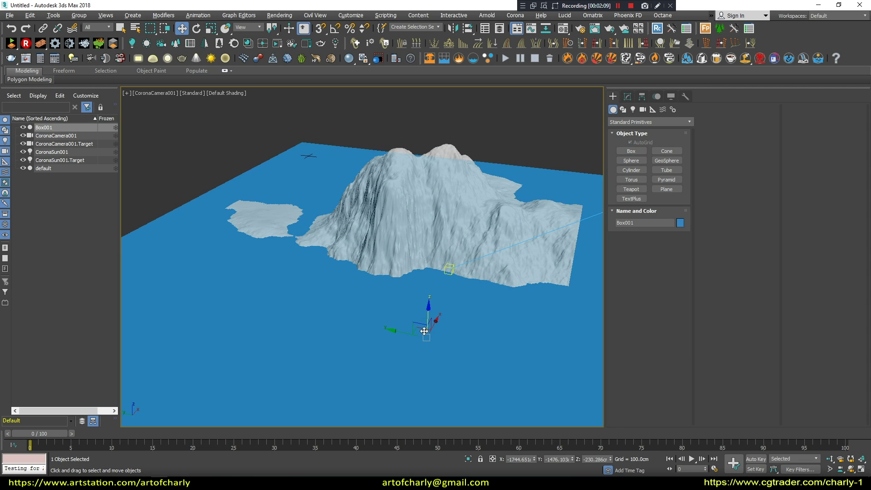
- Assign a new CoronaMtl material to the box
key(m)
click(745, 246)
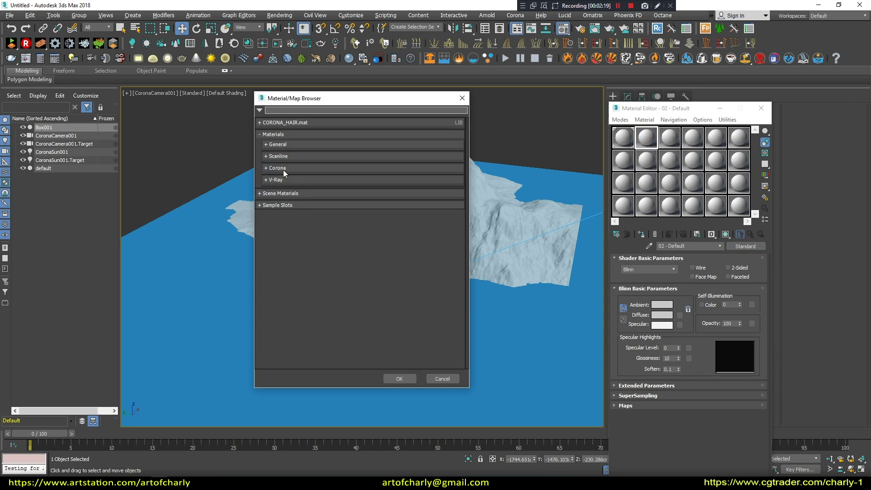
click(278, 168)
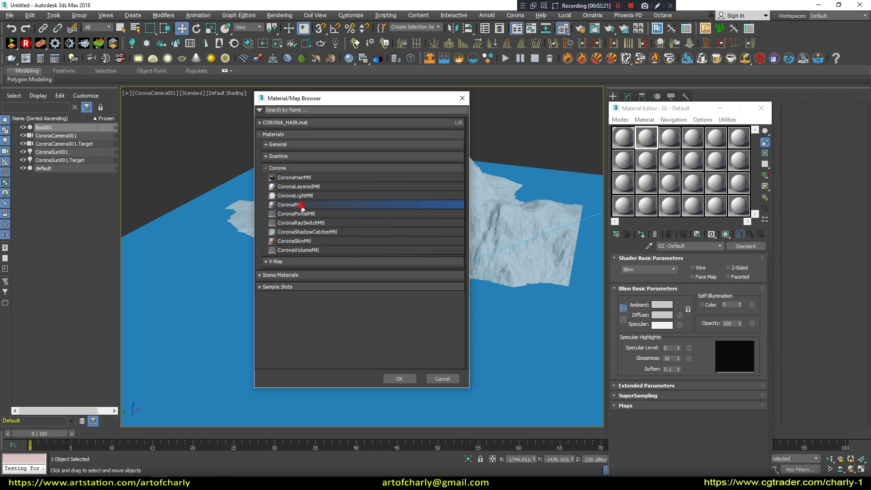
double_click(300, 205)
click(641, 234)
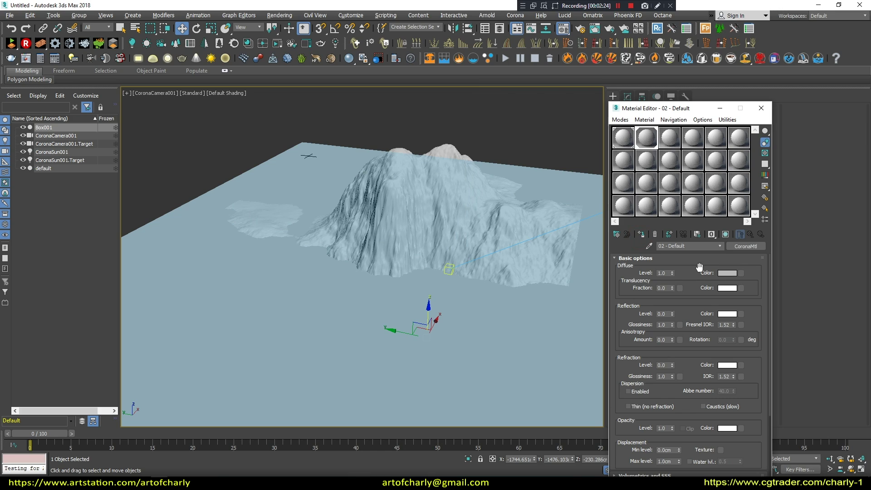
- Browse diffuse colour maps and expand the Corona maps group
click(741, 273)
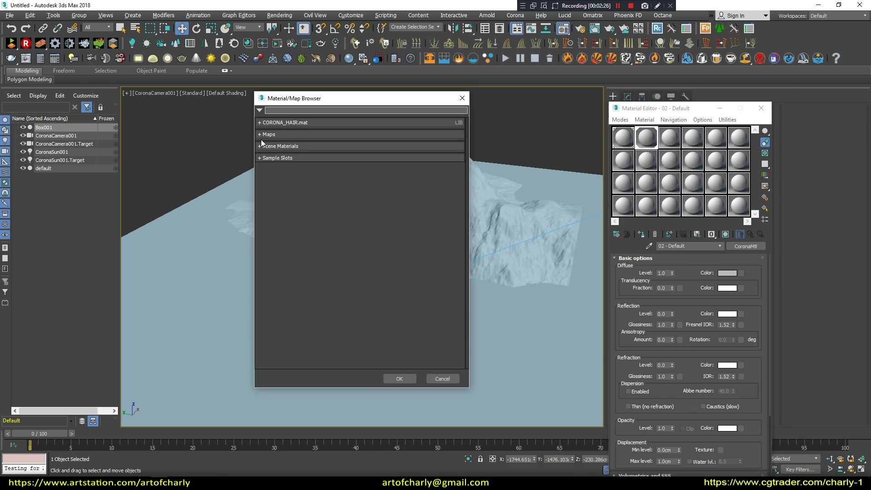
click(263, 134)
scroll(down, 3)
scroll(down, 3)
scroll(down, 3)
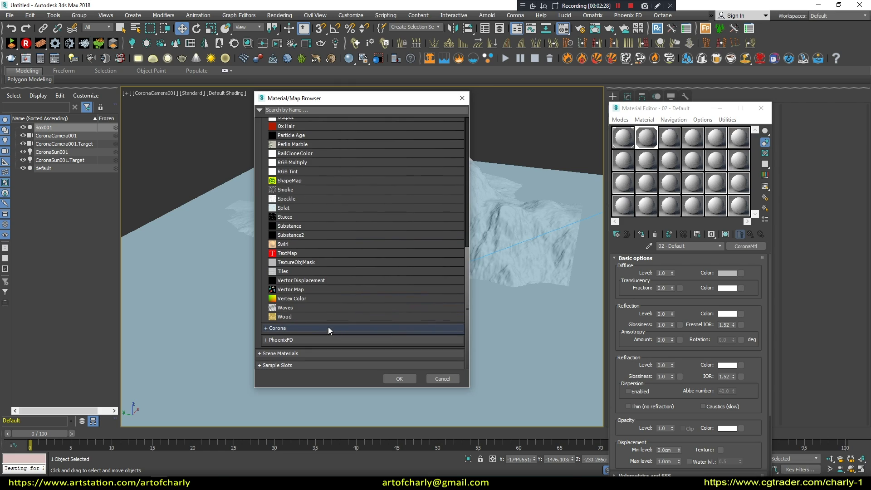
click(308, 329)
scroll(down, 3)
scroll(down, 3)
- Use a CoronaDistance diffuse map measured from the 'default' terrain, with white near colour
click(305, 272)
double_click(305, 272)
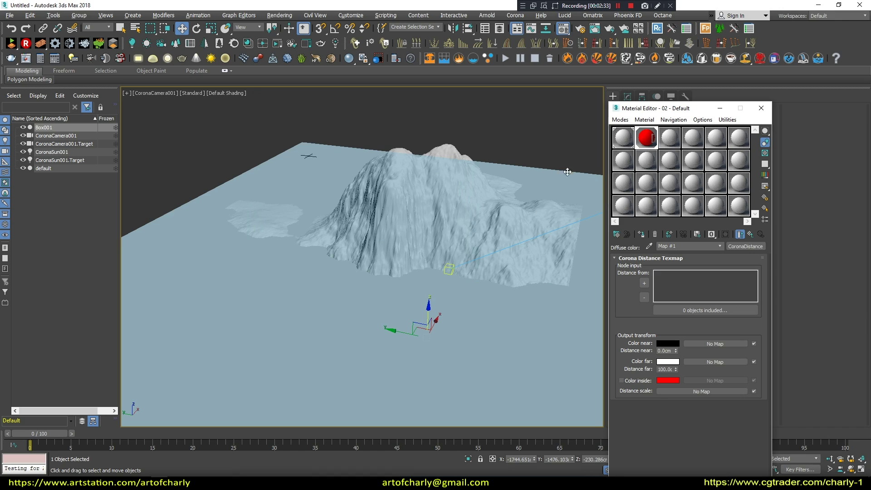
click(452, 153)
click(644, 282)
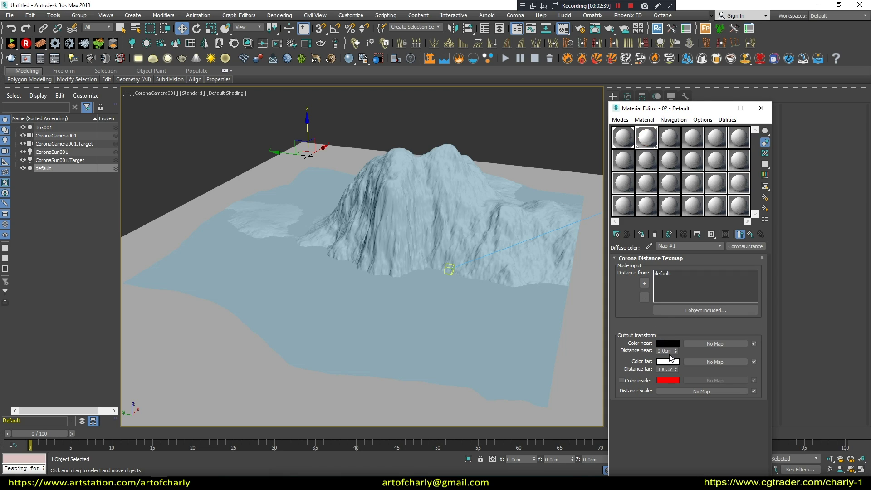
click(667, 344)
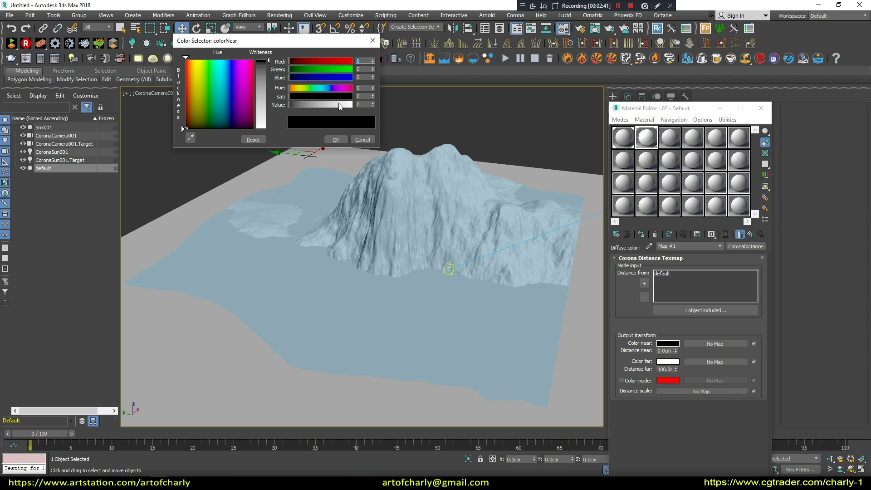
drag(338, 105, 360, 107)
click(336, 140)
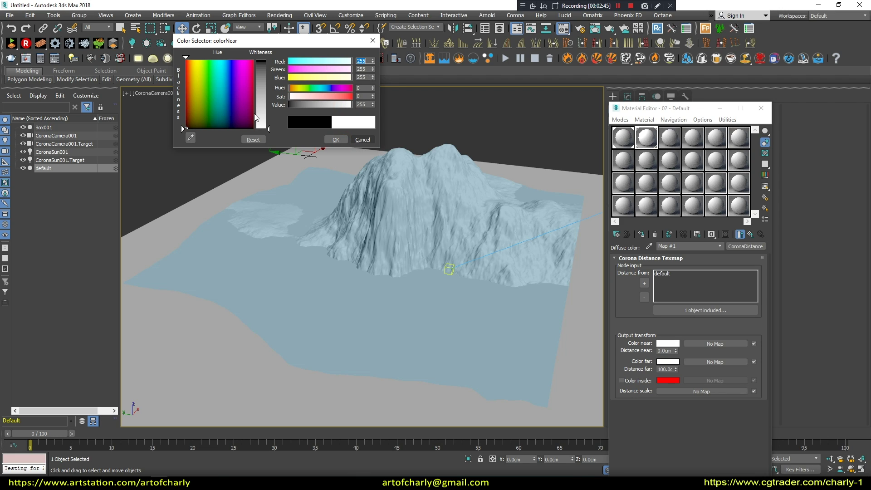
- Set the distance map's far colour to dark steel blue and start interactive rendering
click(668, 362)
click(320, 96)
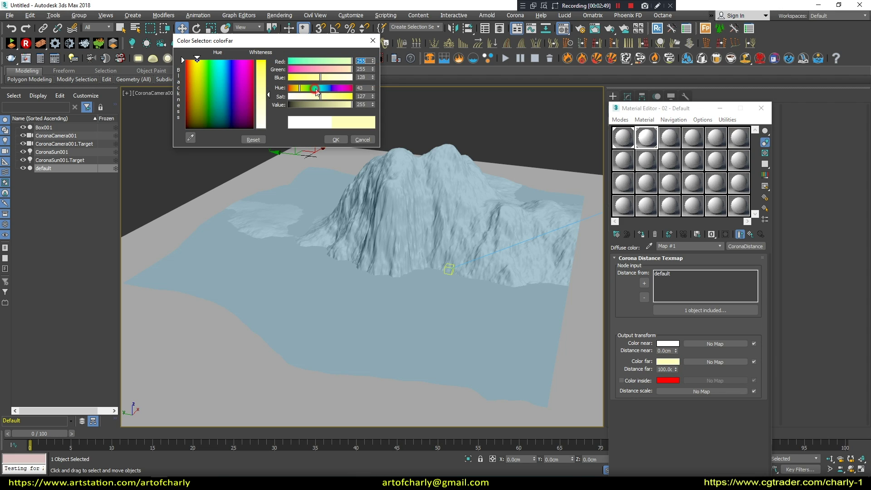
click(330, 88)
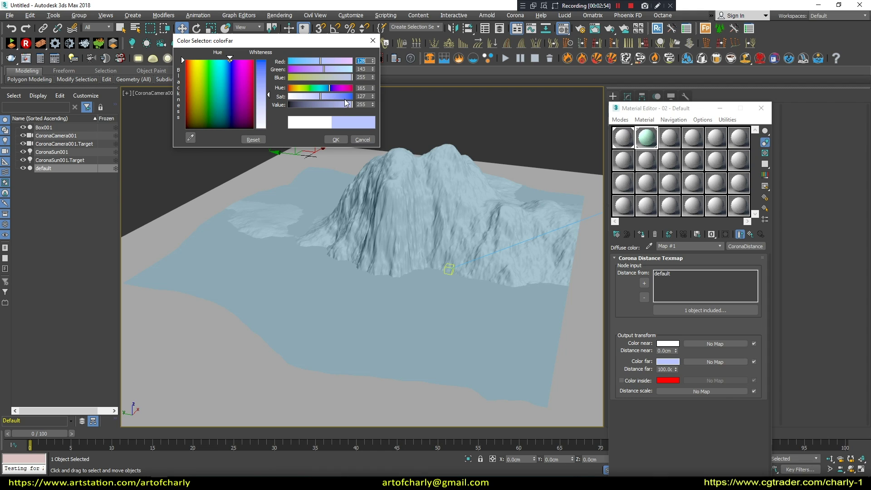
drag(327, 90, 323, 89)
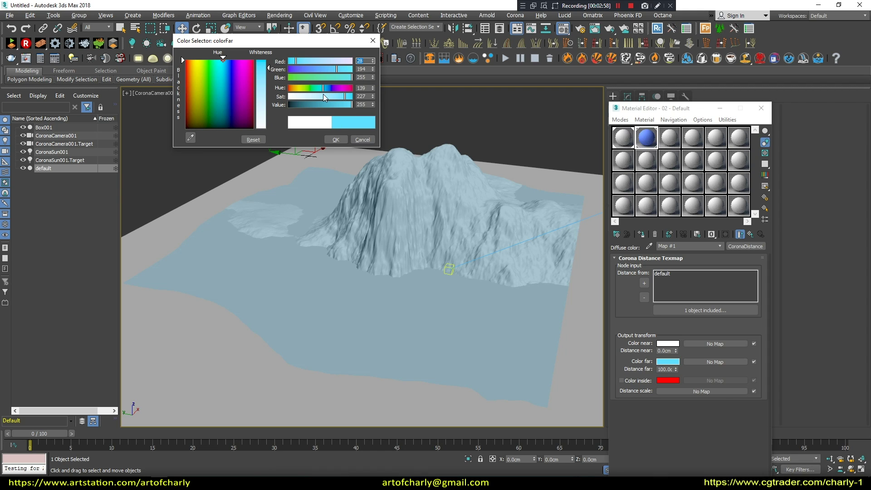
click(311, 105)
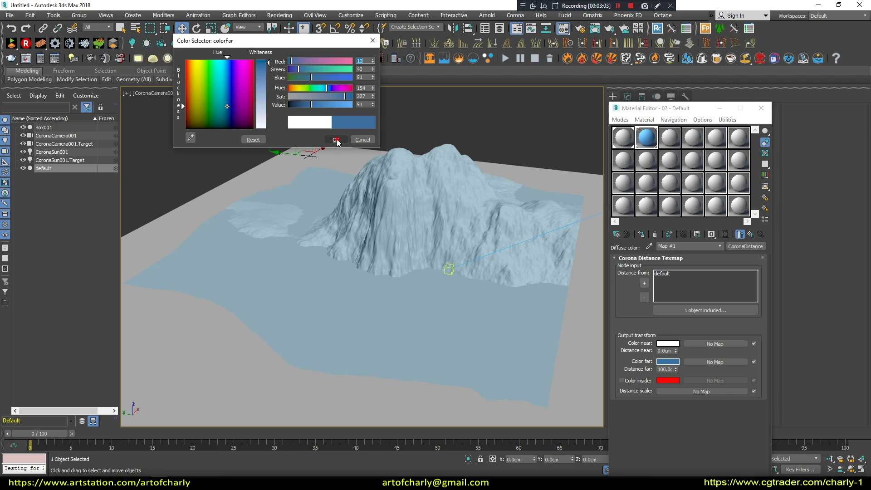
click(336, 139)
key(alt+w)
click(236, 176)
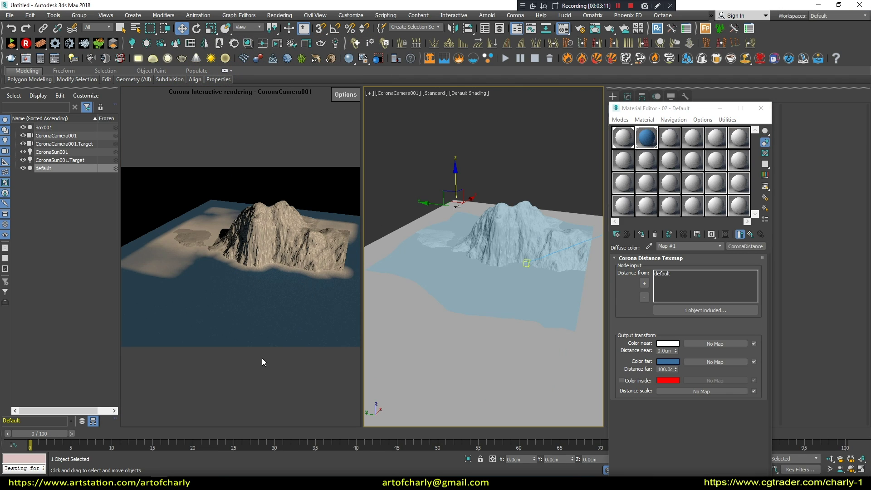
- Reset the distance map's far distance and raise it to 39.17 to narrow the shoreline
drag(502, 191, 501, 267)
right_click(676, 369)
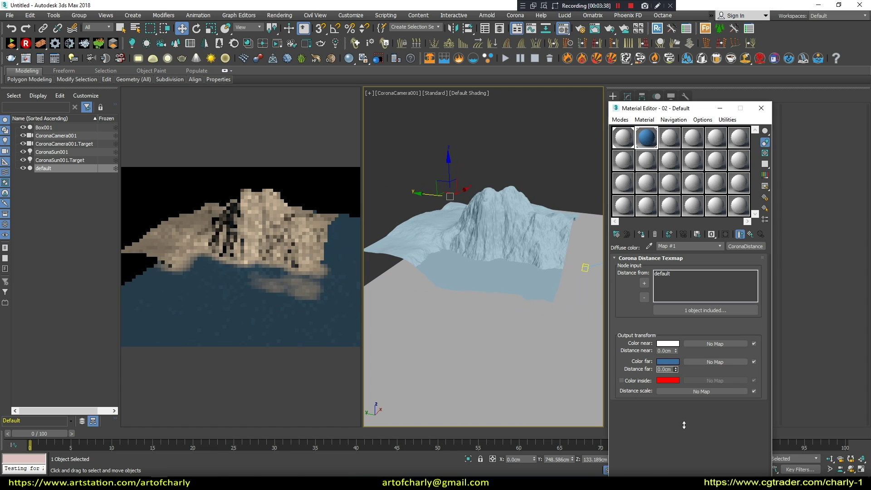
drag(676, 369, 621, 368)
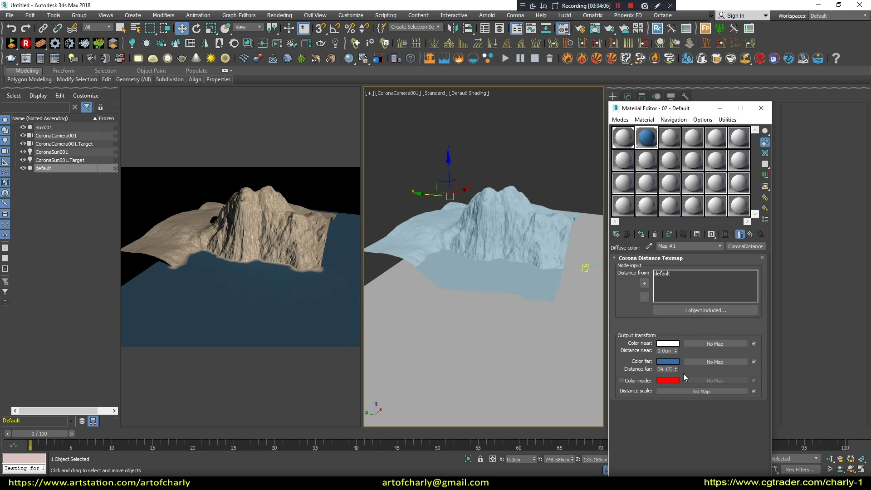
click(516, 198)
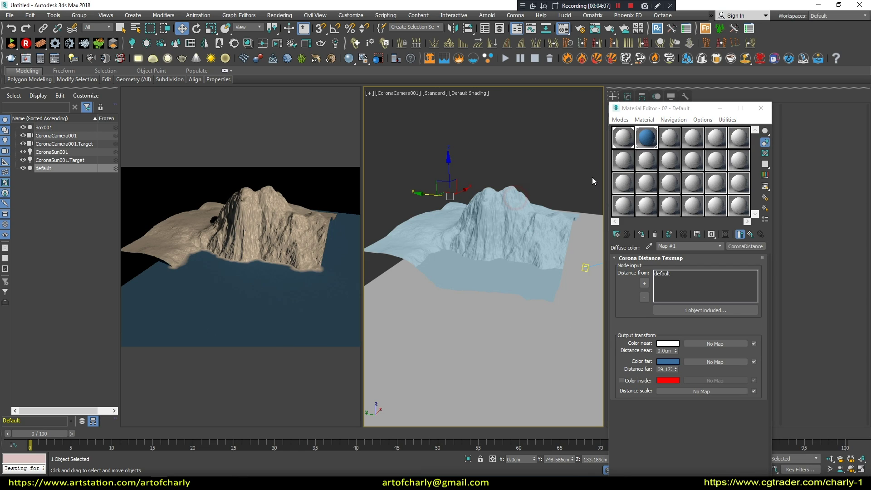
- Give the terrain a new CoronaMtl in the third slot with a red-brown diffuse colour
click(667, 144)
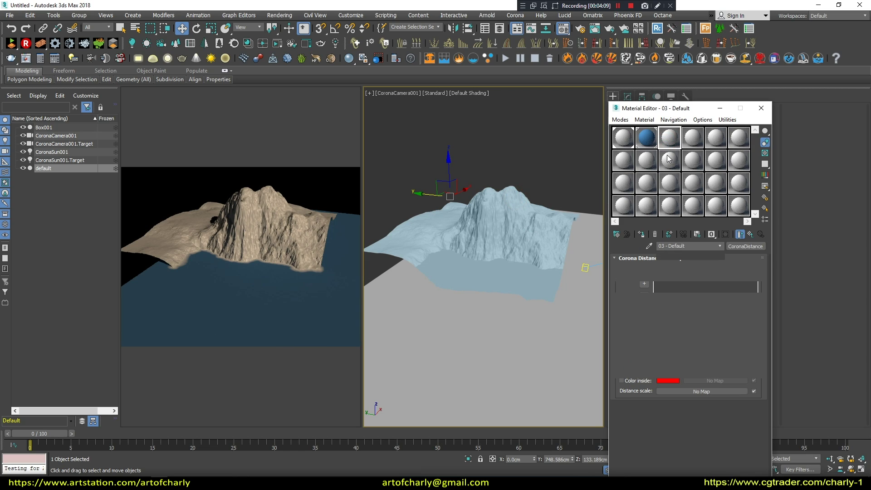
click(746, 246)
double_click(291, 195)
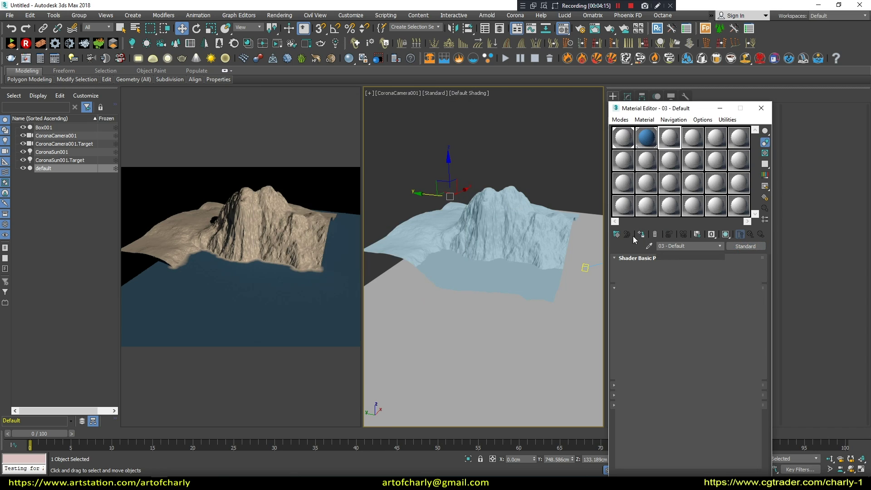
click(727, 273)
click(306, 87)
click(333, 141)
click(727, 273)
drag(205, 73, 205, 90)
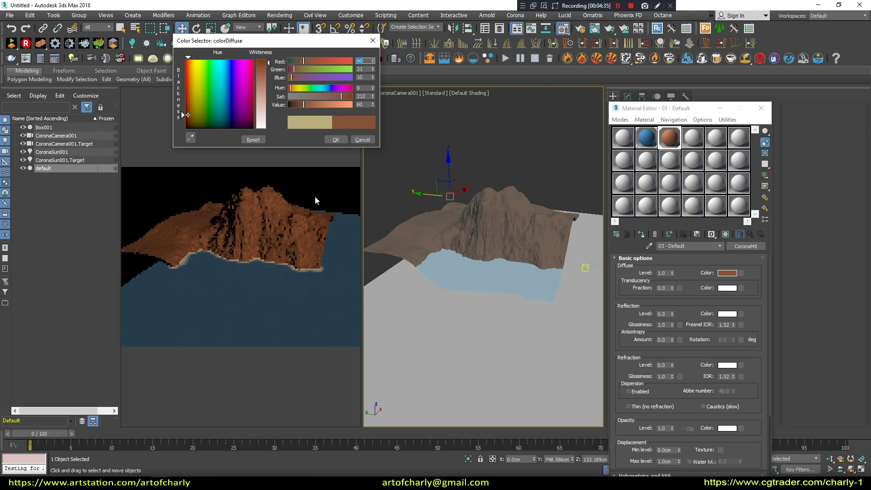
click(332, 141)
mouse_move(205, 273)
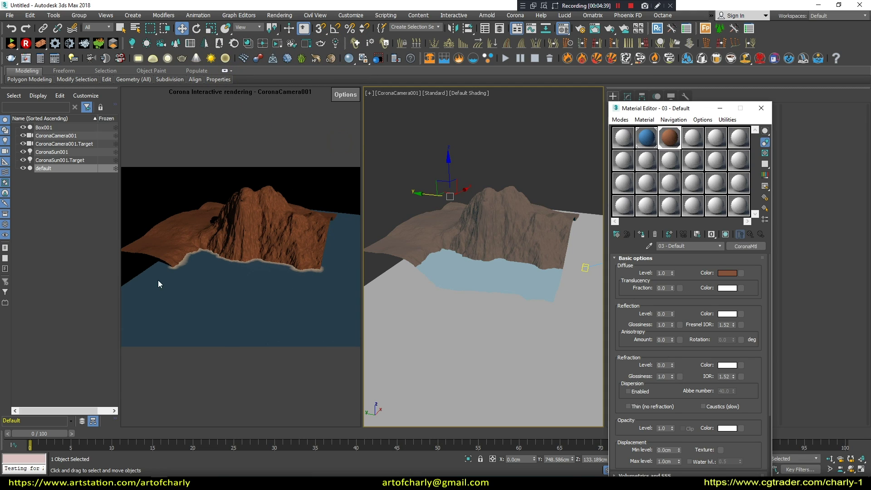
click(647, 137)
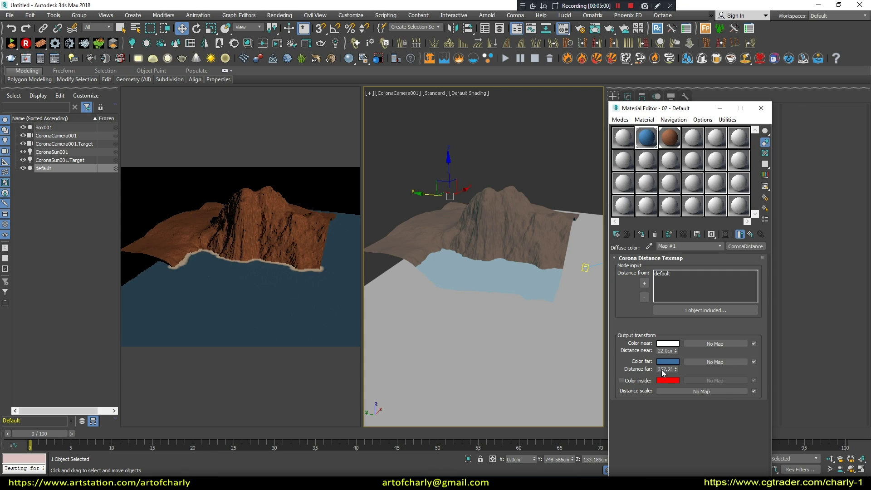
- Set the distance map's far distance to 50 cm and dolly the camera toward the cliff
text(33)
text(30)
key(Return)
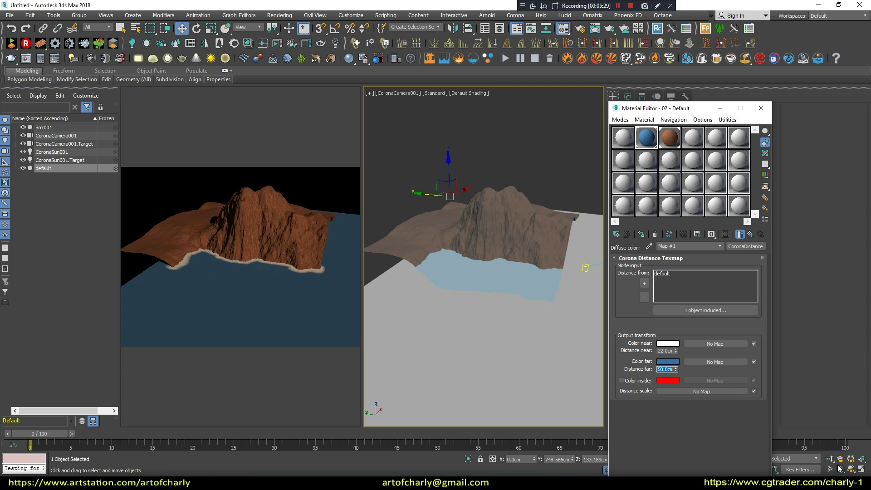
click(830, 459)
drag(481, 272, 481, 191)
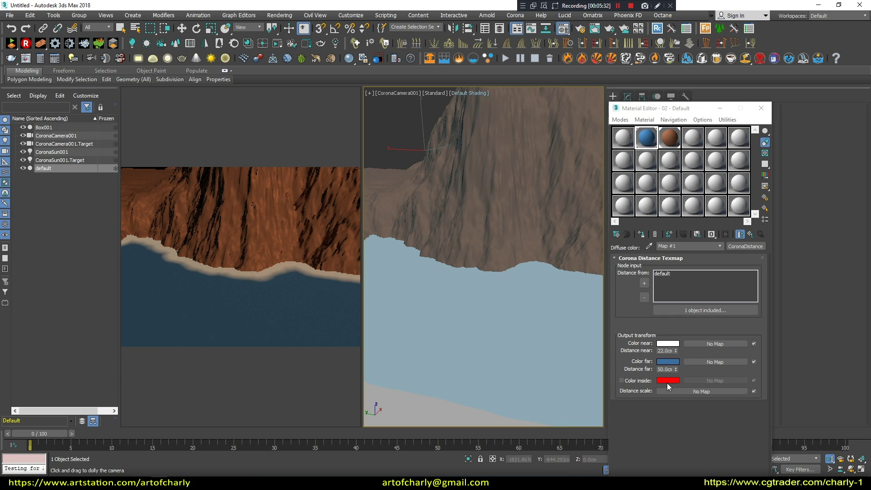
- Put a BerconNoise map on the distance scale and set far distance to 100 cm
click(680, 391)
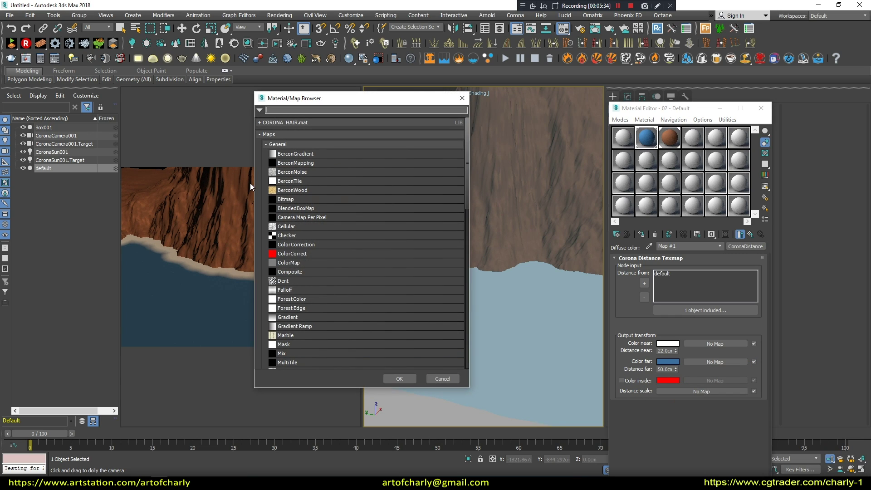
click(296, 175)
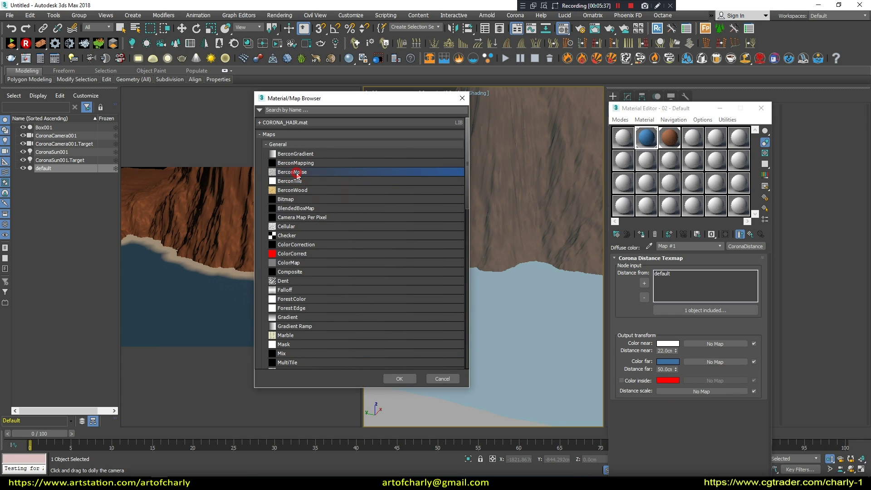
double_click(296, 175)
text(5.75)
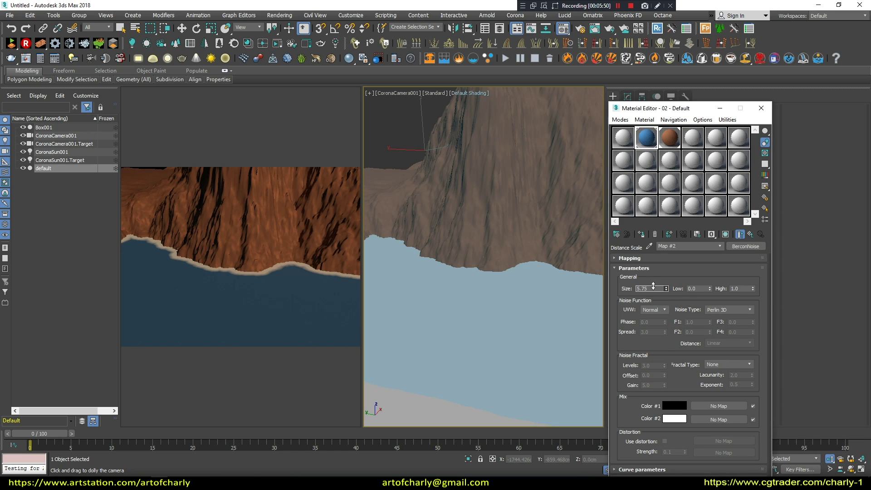
click(740, 233)
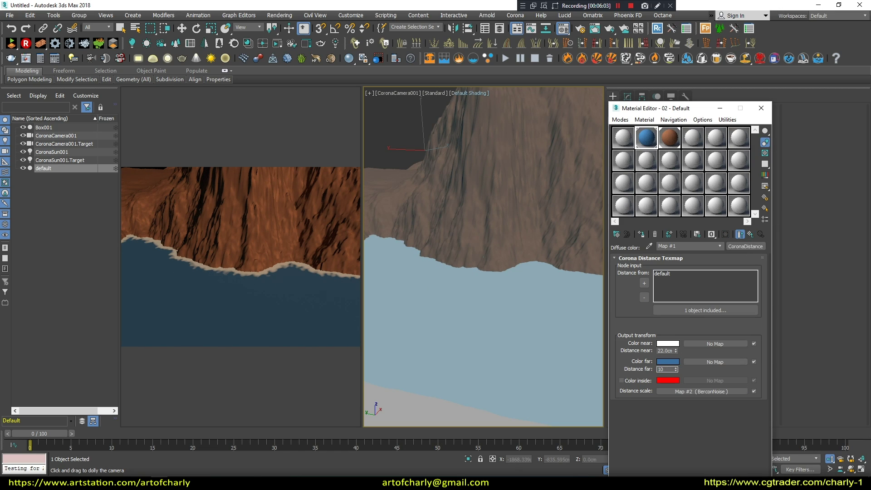
text(0)
key(Return)
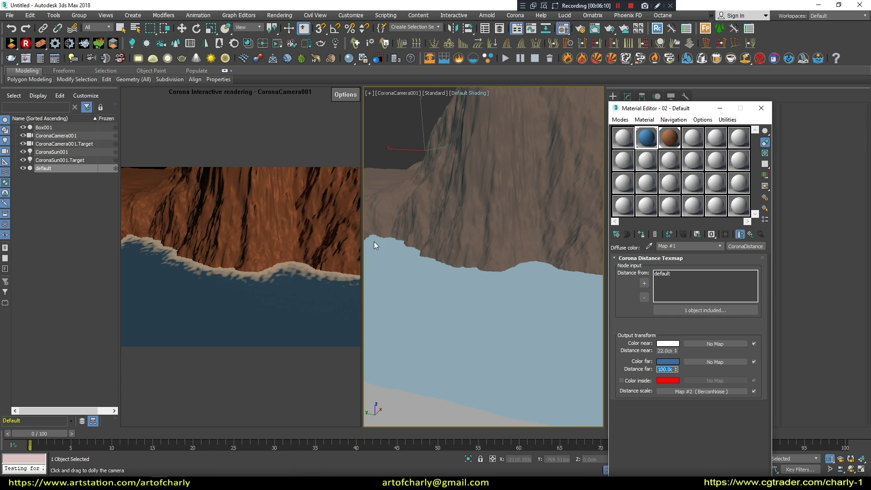
- Widen the distance map's far distance to 200 cm and dolly the camera back
click(687, 392)
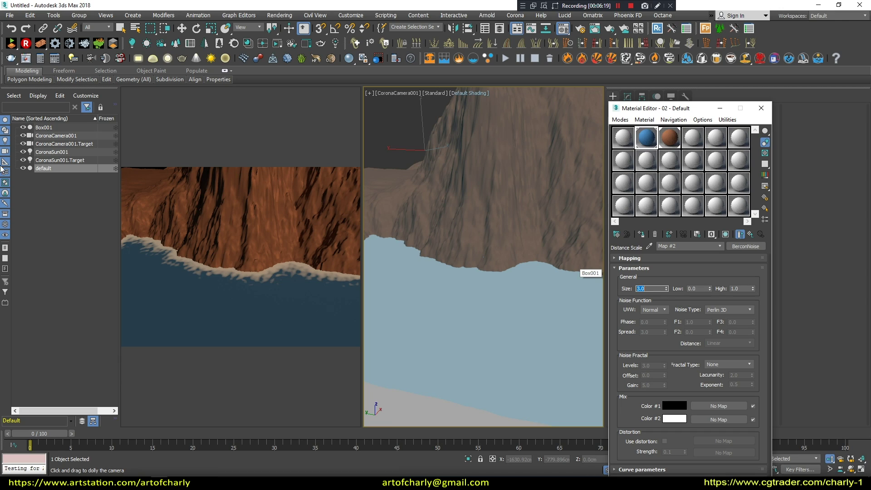
click(752, 235)
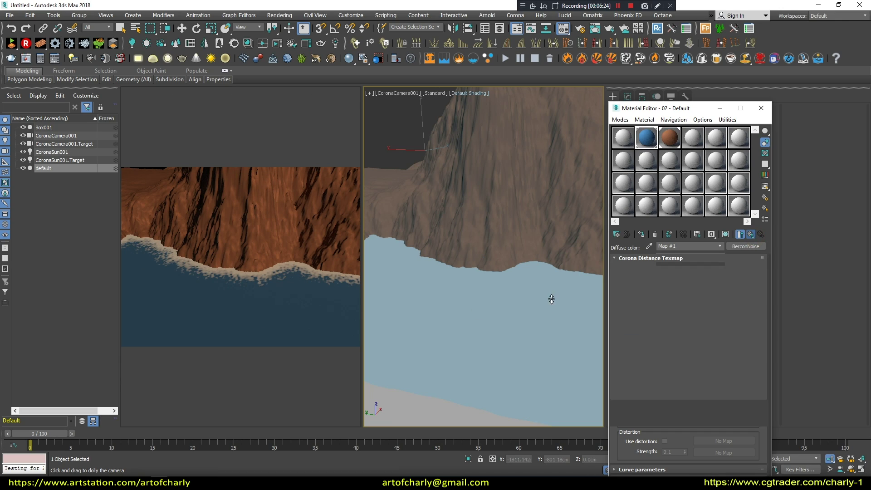
text(200)
key(Return)
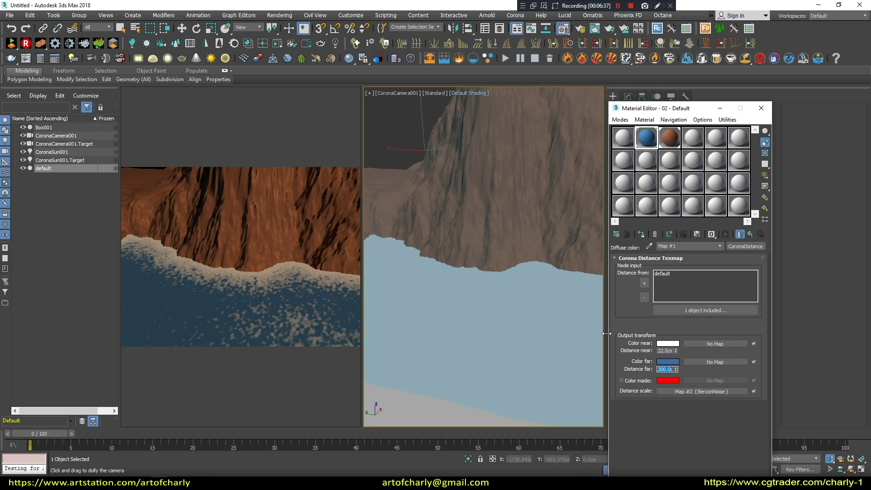
drag(502, 254, 508, 294)
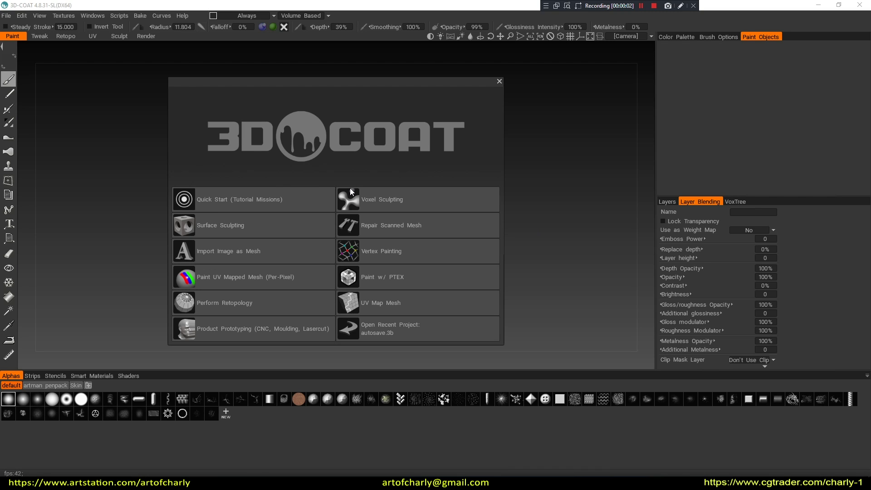
- Start a voxel sculpt from the plane preset, with 2D-Paint set to ZX - Plane surface
click(358, 198)
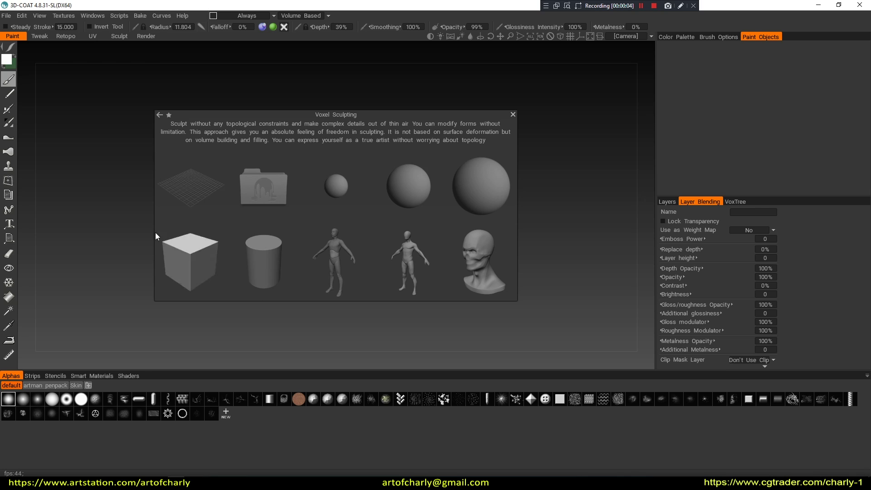
click(198, 183)
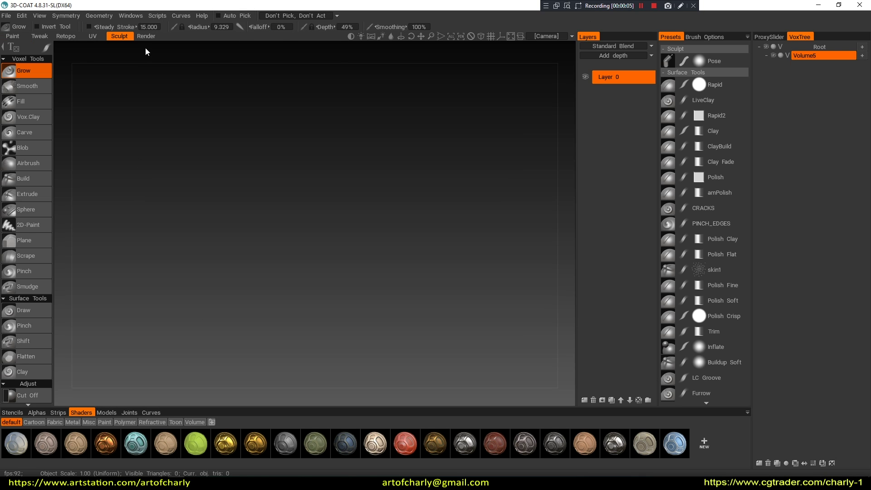
click(22, 224)
click(116, 72)
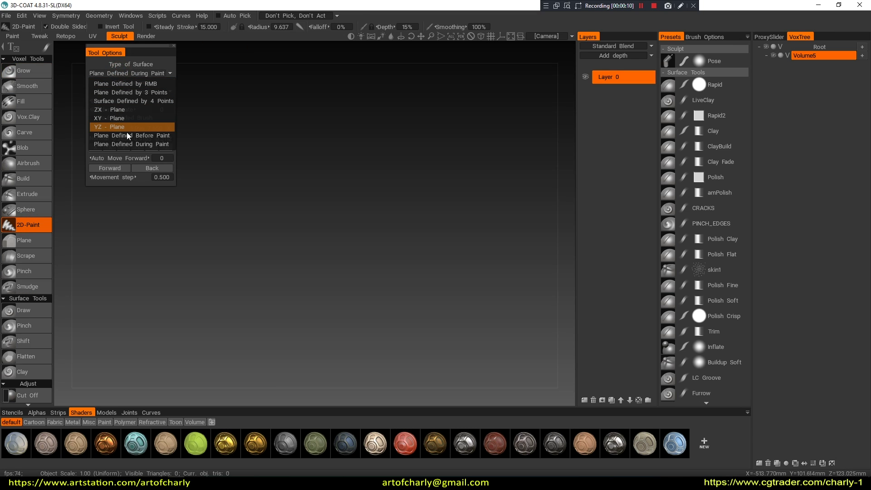
click(135, 113)
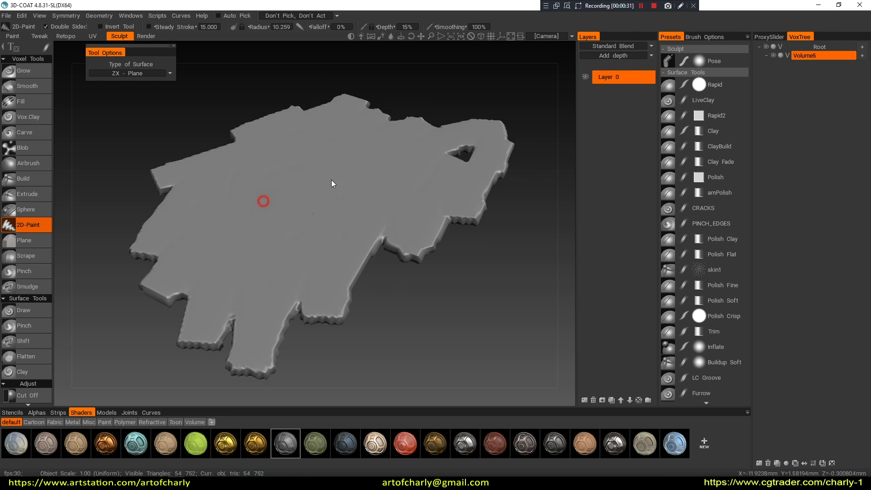
- Stamp raised stepped plateaus onto the flat slab with 2D-Paint
drag(393, 117, 238, 194)
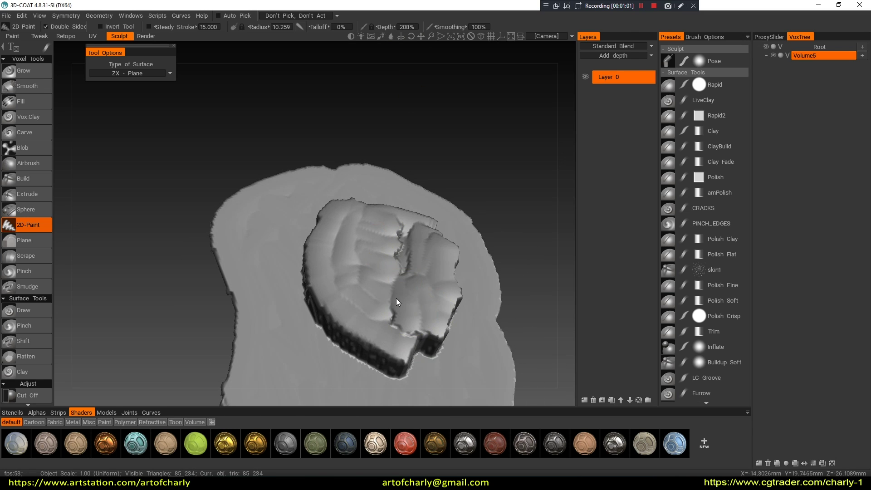
drag(398, 302, 461, 237)
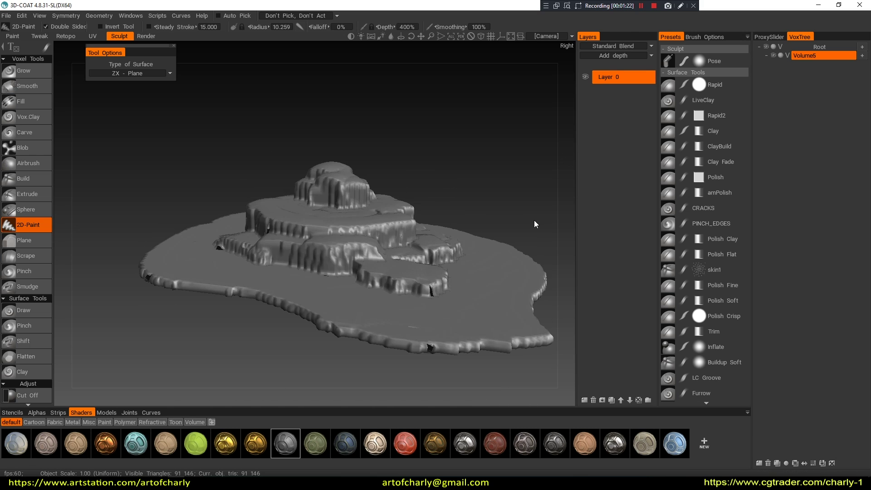
drag(530, 223, 471, 242)
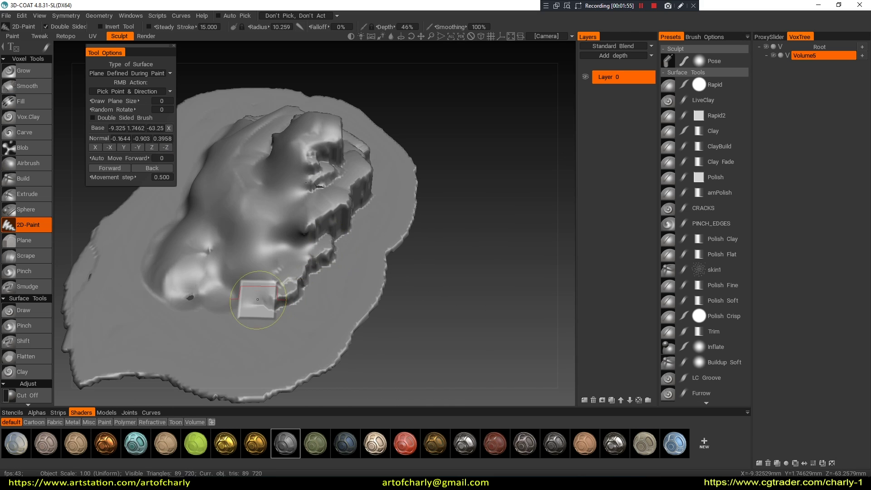
drag(355, 222, 248, 235)
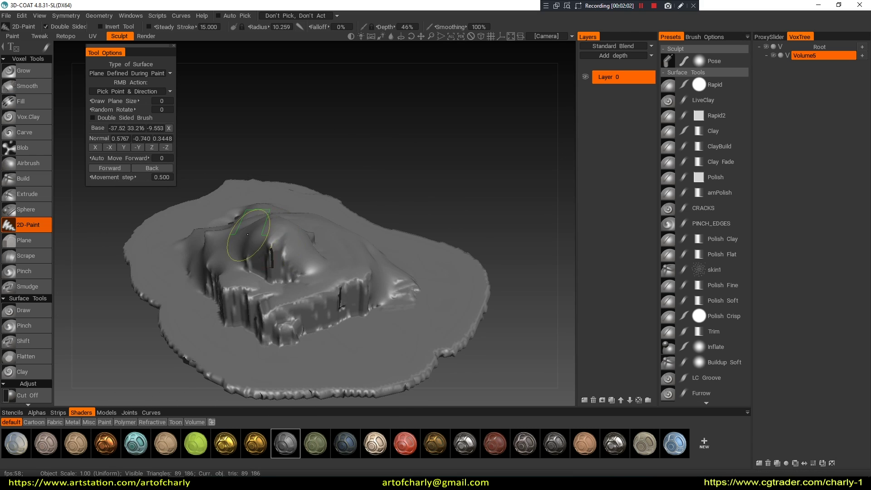
- Smooth the terrace cliffs into a central mountain and switch Volume5 to surface mode
drag(324, 279, 436, 175)
drag(486, 166, 408, 227)
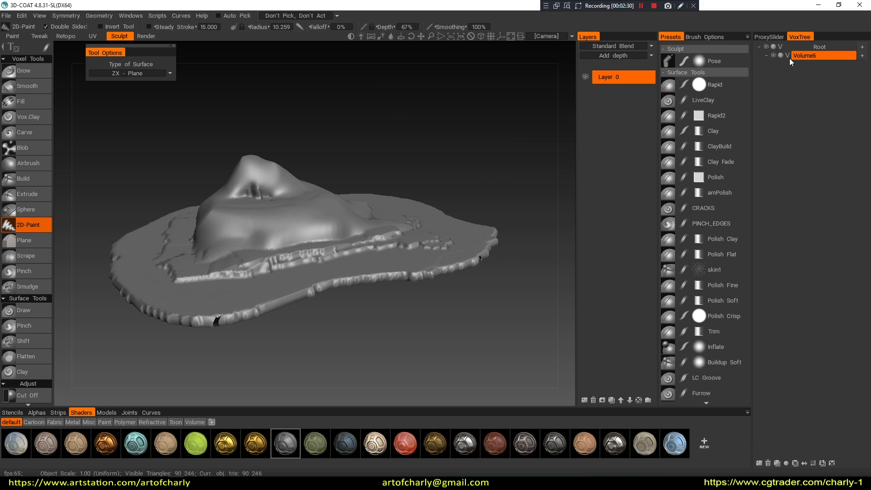
click(787, 56)
drag(290, 257, 412, 255)
- Resample the terrain at 87 877 polys with Smooth resampling quality
key(ctrl+r)
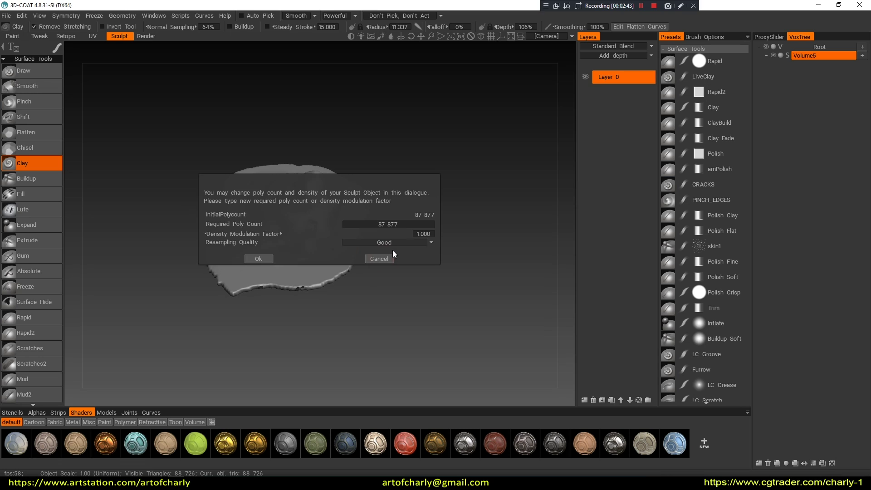
click(385, 243)
click(379, 280)
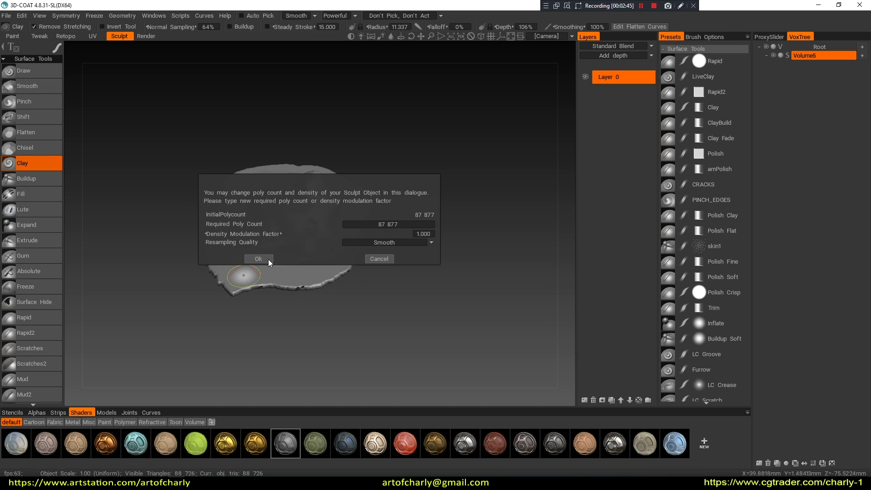
click(258, 258)
- Scroll the tool panel down to Commands and select the Move tool
scroll(down, 3)
scroll(down, 3)
scroll(down, 3)
scroll(down, 3)
scroll(down, 3)
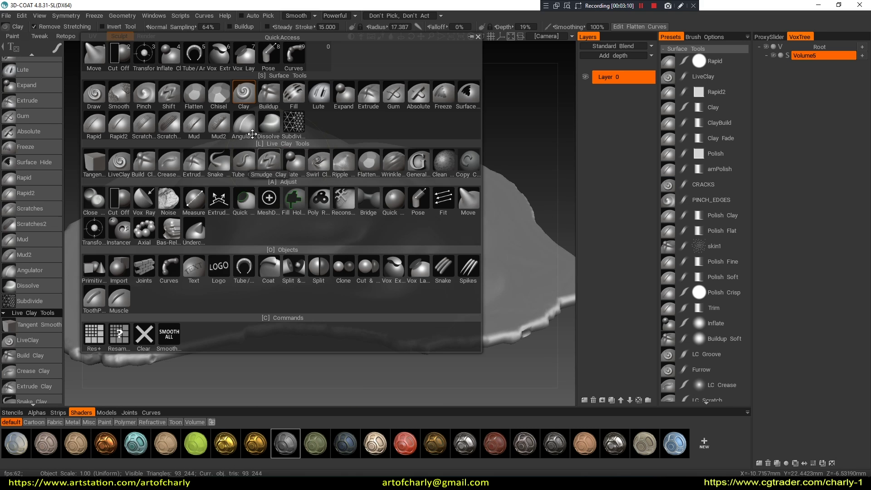
click(94, 55)
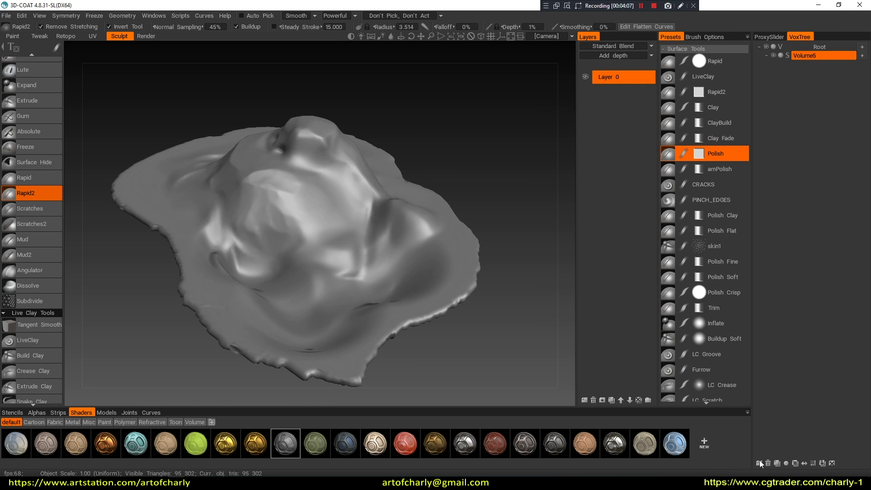
- Add a new empty Volume10 layer in VoxTree
click(759, 465)
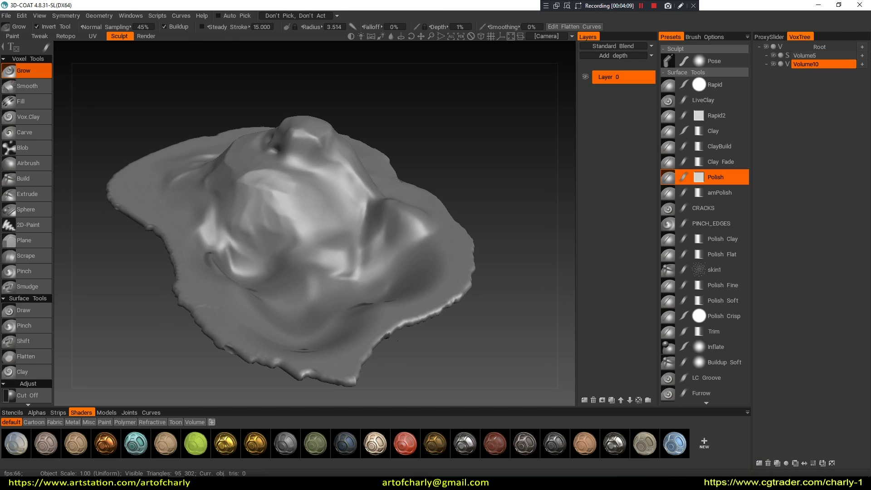
- Paint a flat cyan water slab across the basin on Volume10 with 2D-Paint
click(43, 230)
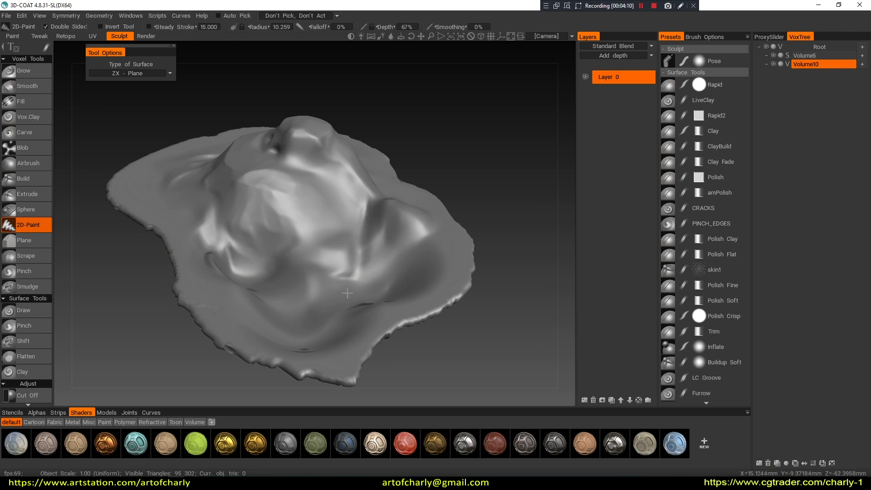
drag(377, 282, 453, 254)
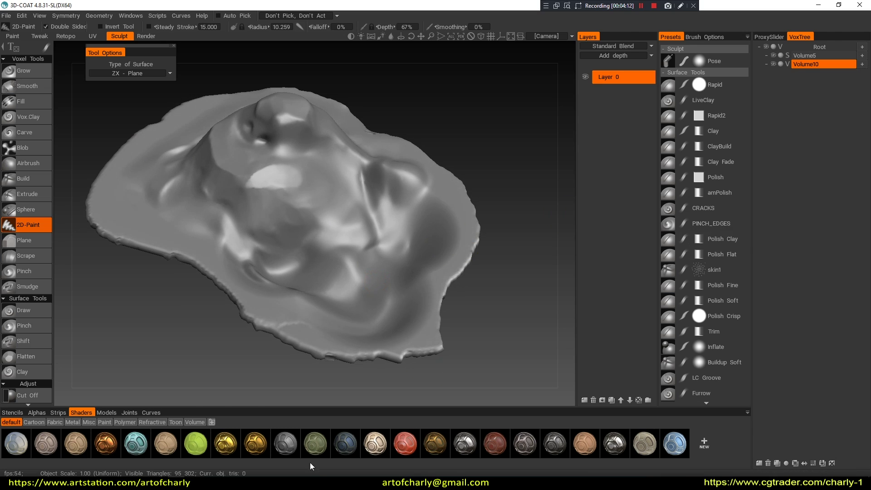
click(136, 444)
drag(346, 263, 414, 189)
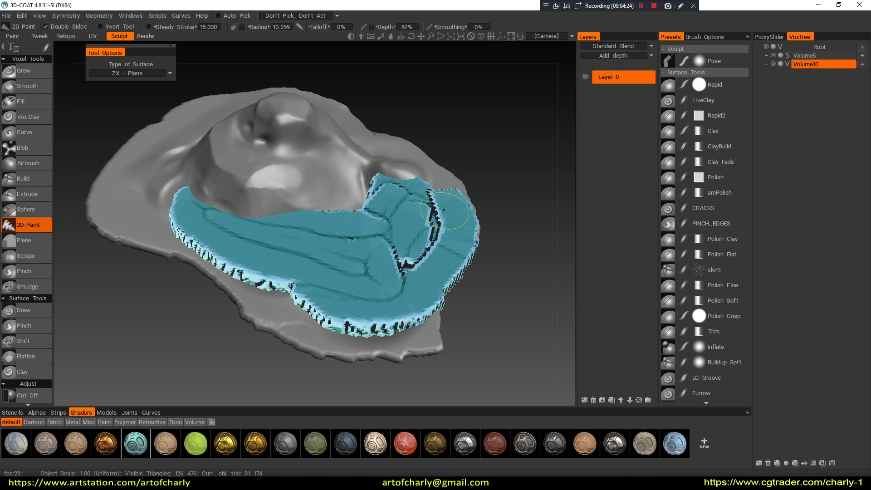
key(space)
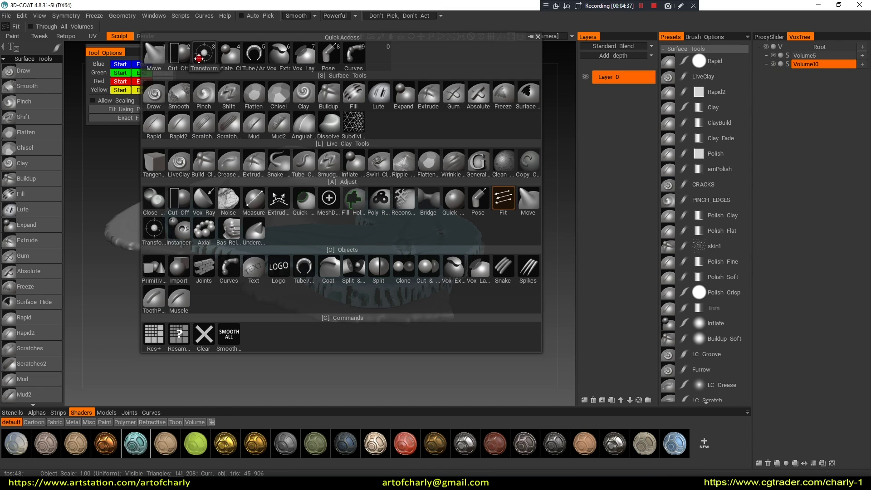
- Lower the water slab into the basin with Transform and resample it to fewer polys
key(3)
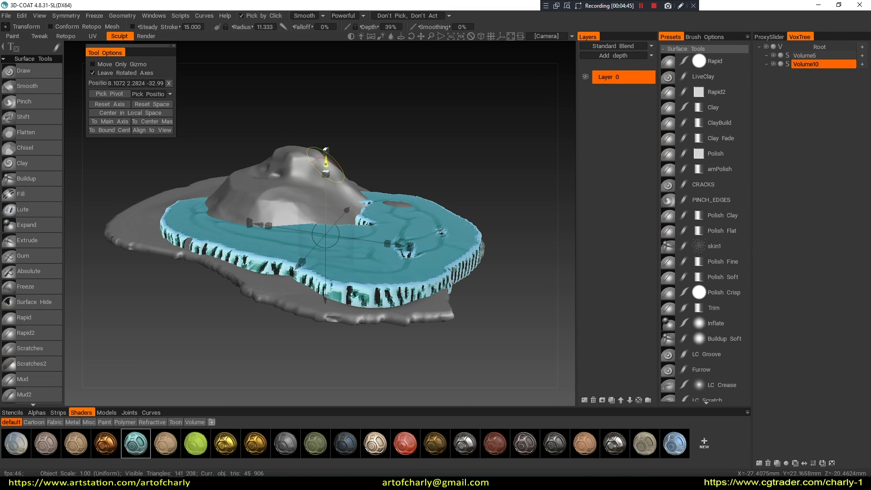
drag(479, 191, 356, 213)
key(ctrl+r)
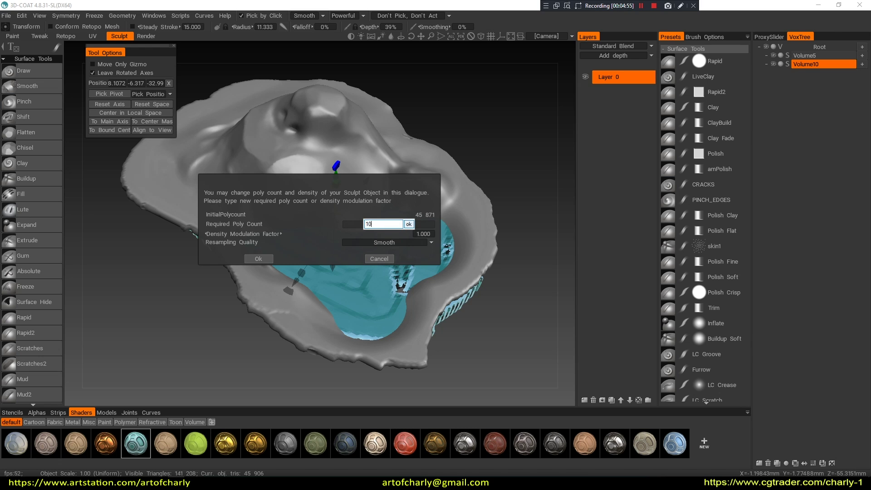
click(257, 260)
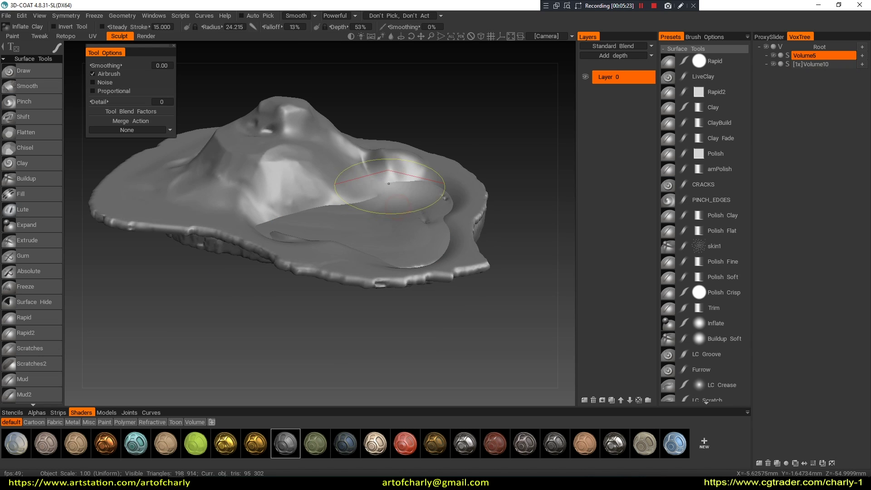
- Select Move from QuickAccess, orbit around the whole terrain, and open the File menu
key(space)
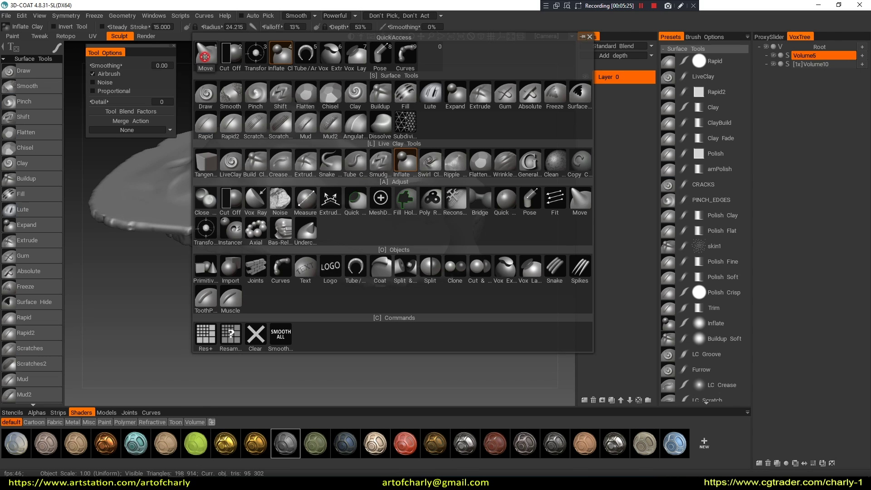
click(205, 57)
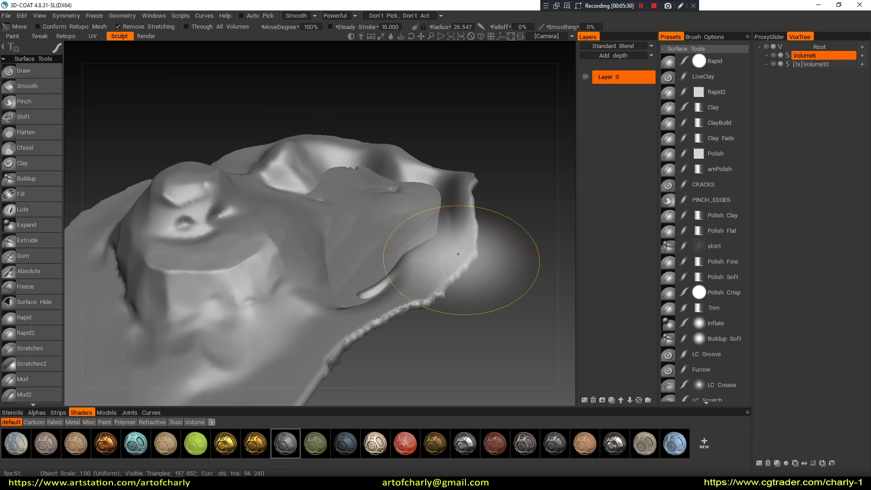
scroll(down, 3)
drag(387, 261, 301, 233)
scroll(up, 3)
scroll(down, 3)
drag(350, 220, 568, 182)
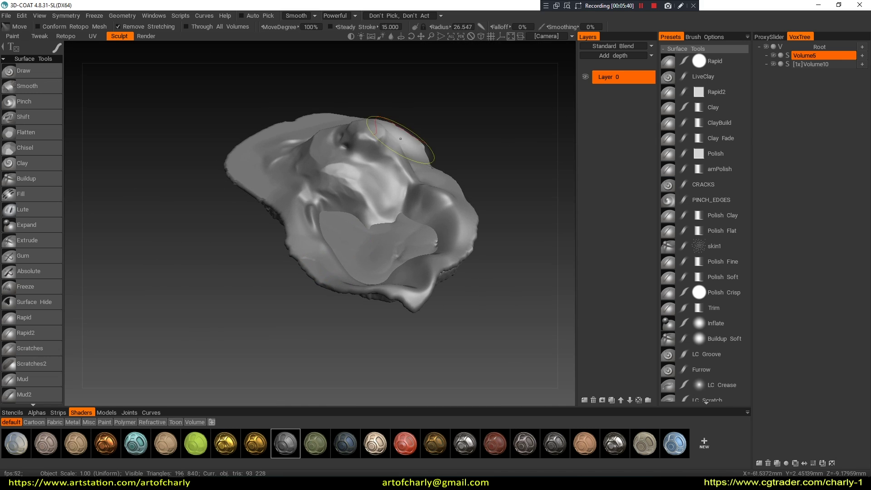
drag(401, 139, 370, 158)
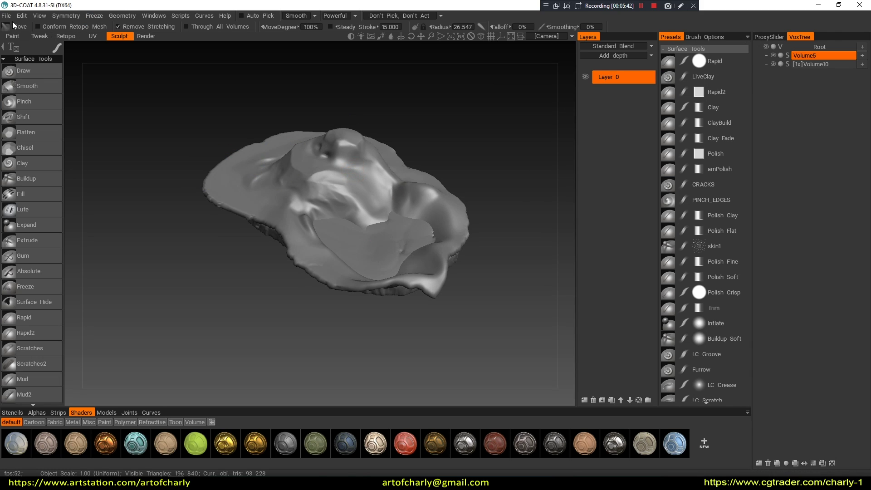
click(7, 16)
mouse_move(27, 156)
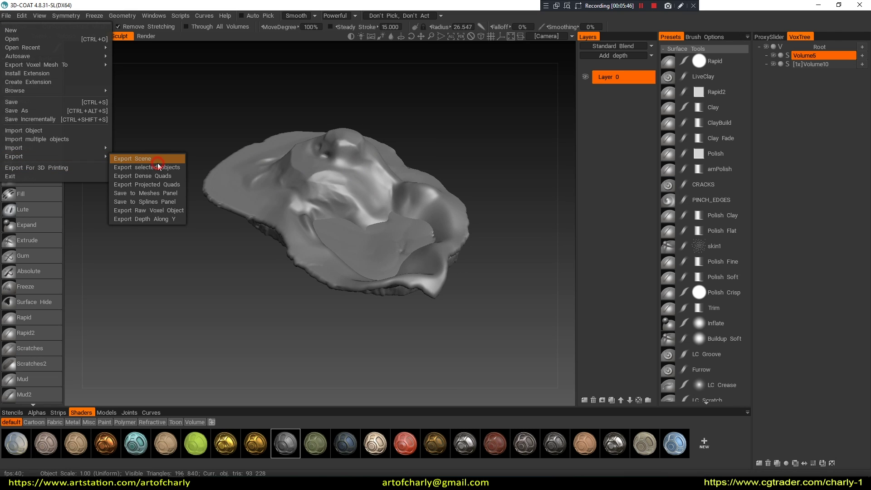
- Export the whole scene with Reduction Percent 0, keeping all 196 840 polys
click(156, 159)
text(0)
key(Return)
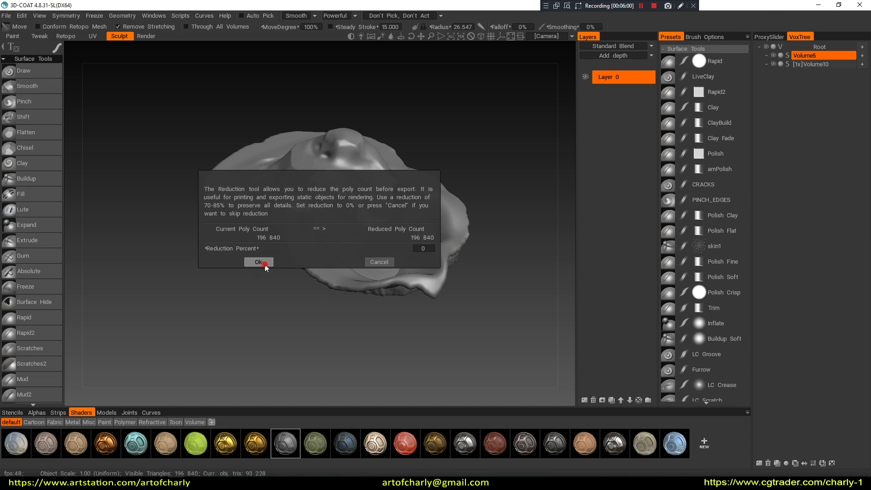
click(366, 391)
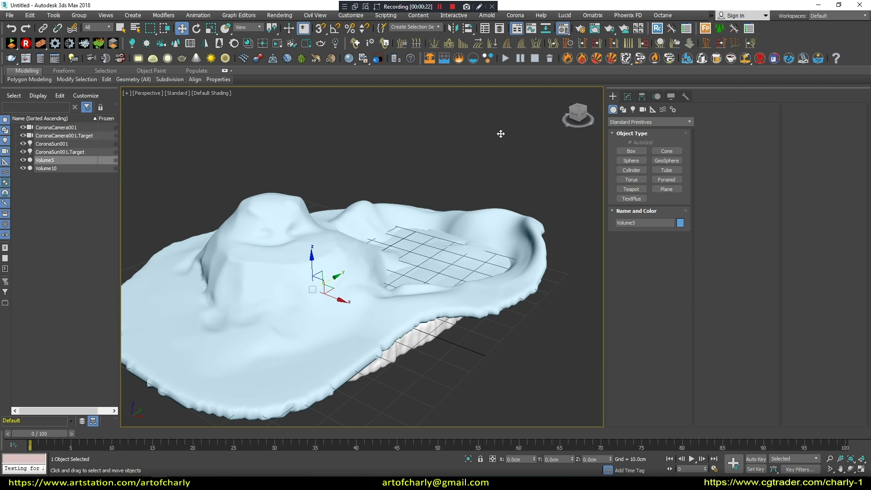
- Open the Material Editor to begin the water's Corona Distance map
key(m)
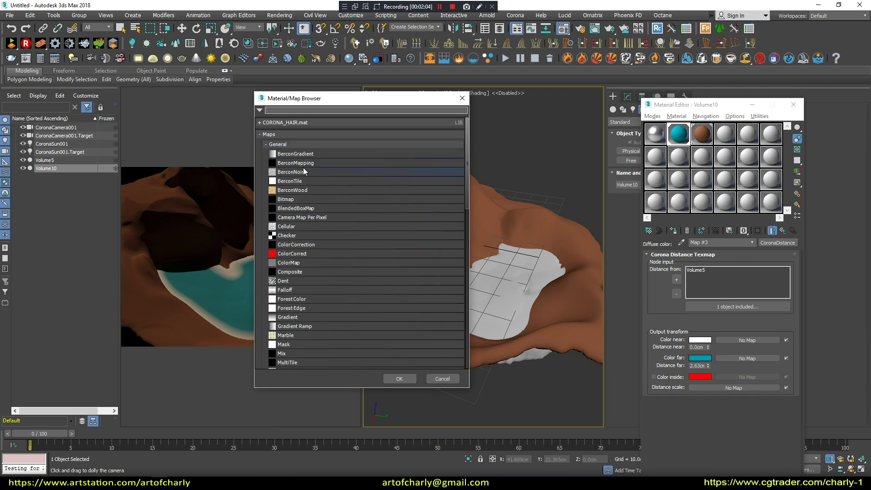
- Add a BerconNoise distance scale, lower Volume10 slightly on Z, and set Distance far to 4.602cm
double_click(301, 172)
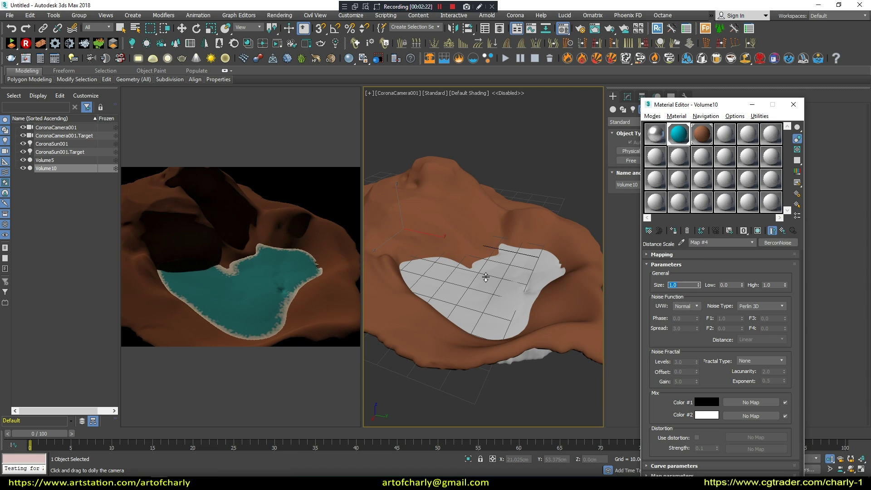
click(445, 225)
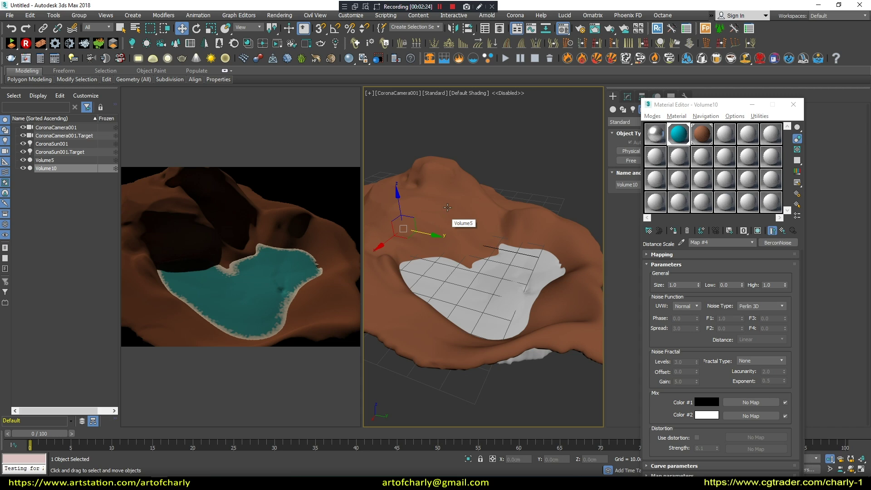
drag(400, 199, 402, 211)
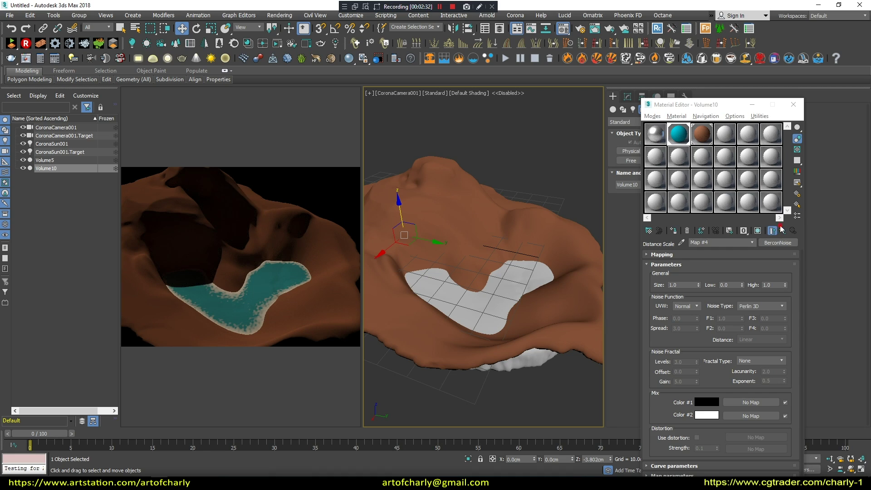
click(781, 229)
drag(709, 366, 706, 331)
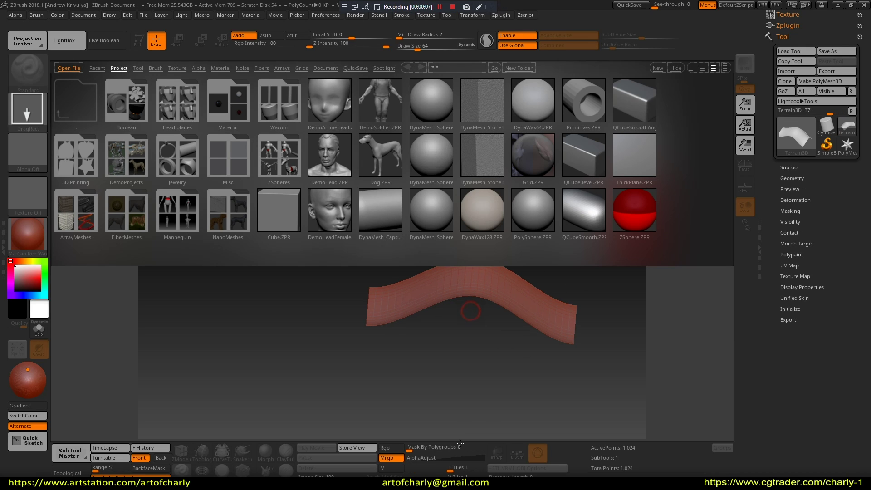
- Enable editing of the terrain strip, select the SnakeHook brush and turn on Sculptris Pro
click(137, 41)
click(66, 40)
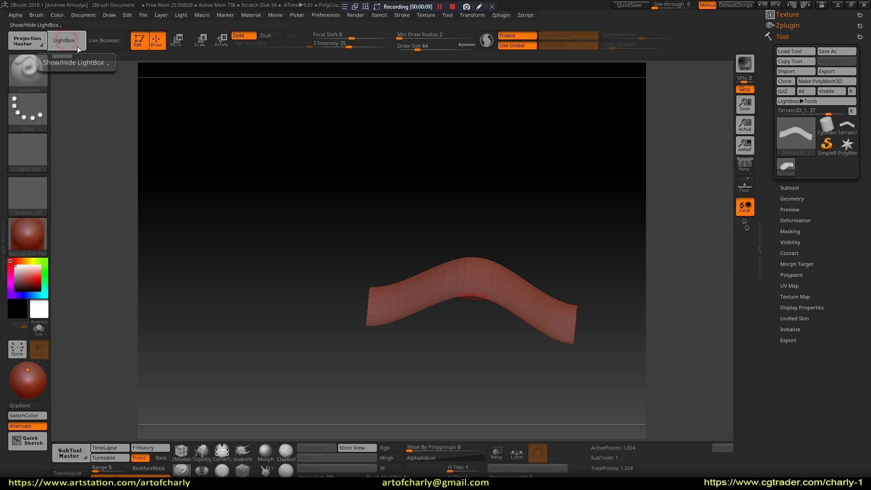
drag(376, 248, 413, 309)
key(b)
key(s)
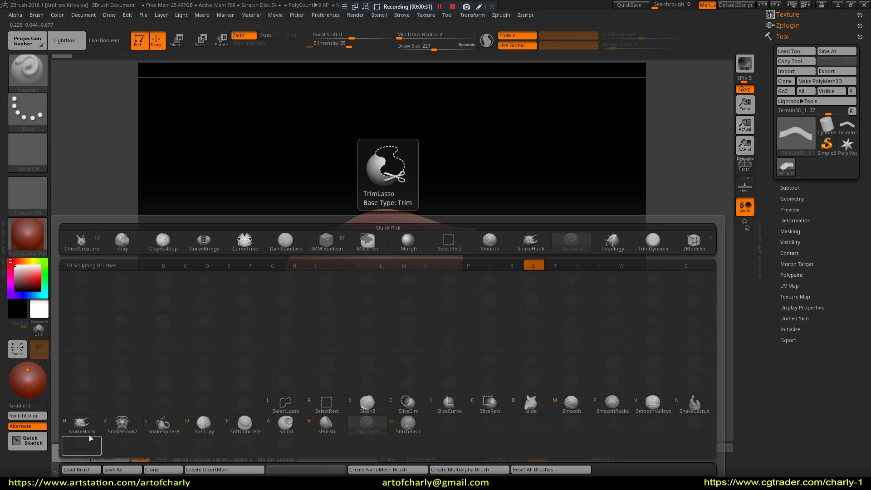
key(h)
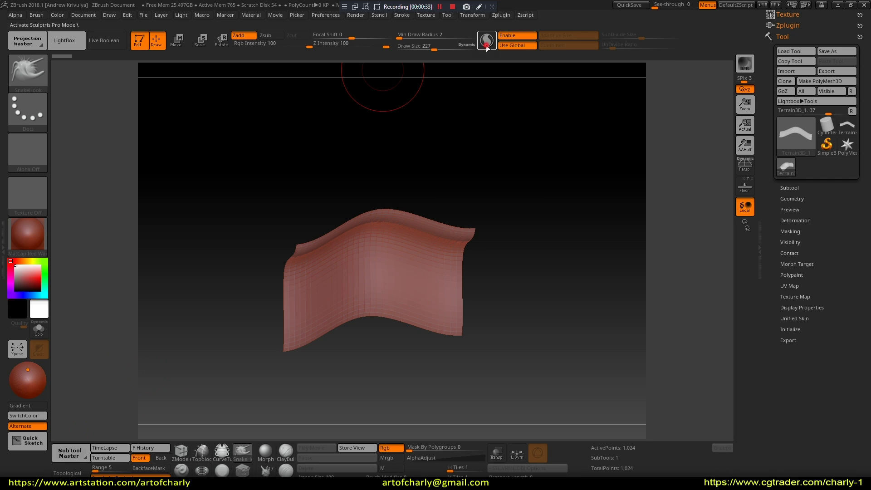
click(487, 41)
- Pull SnakeHook strokes across the terrain to stretch it into a tall, curling peak
drag(525, 188, 433, 286)
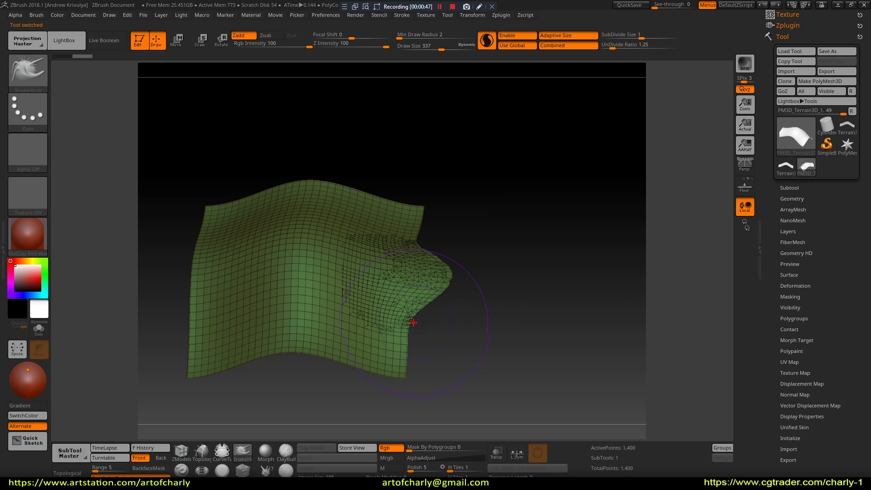
drag(486, 254, 437, 219)
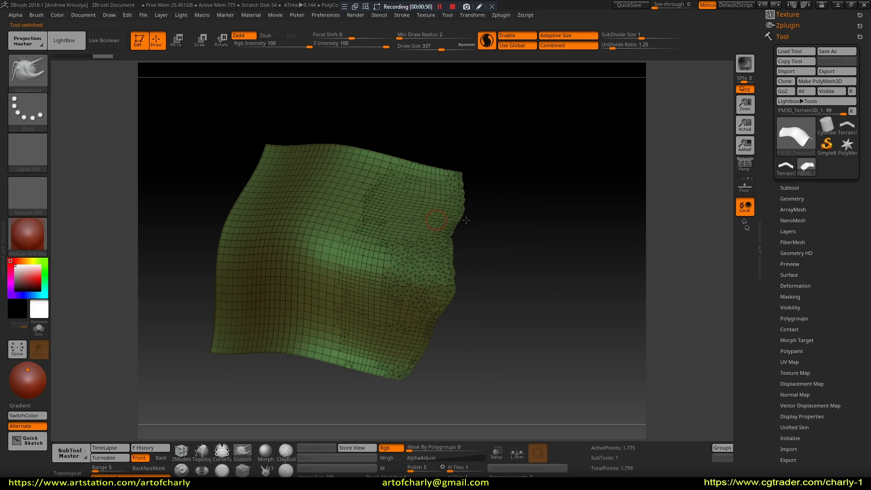
drag(501, 246, 395, 323)
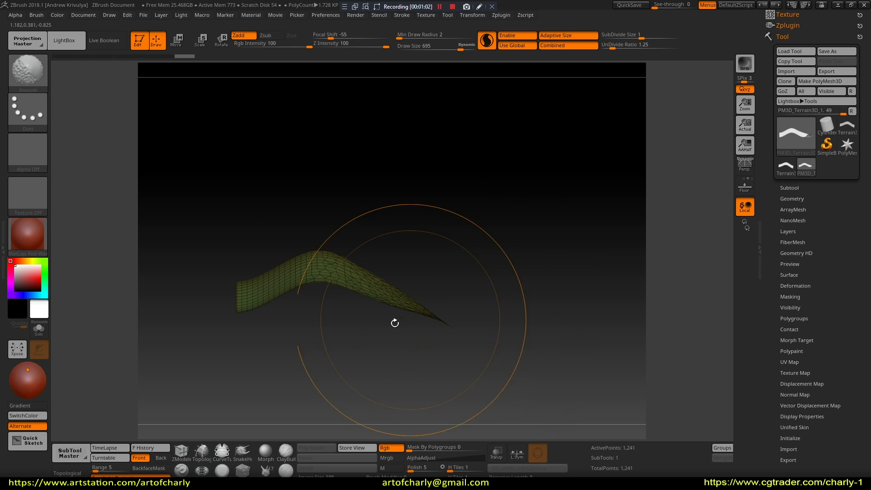
drag(303, 287, 402, 179)
drag(507, 354, 368, 281)
- Switch to the Inflat brush and puff up the terrain's bumps
key(b)
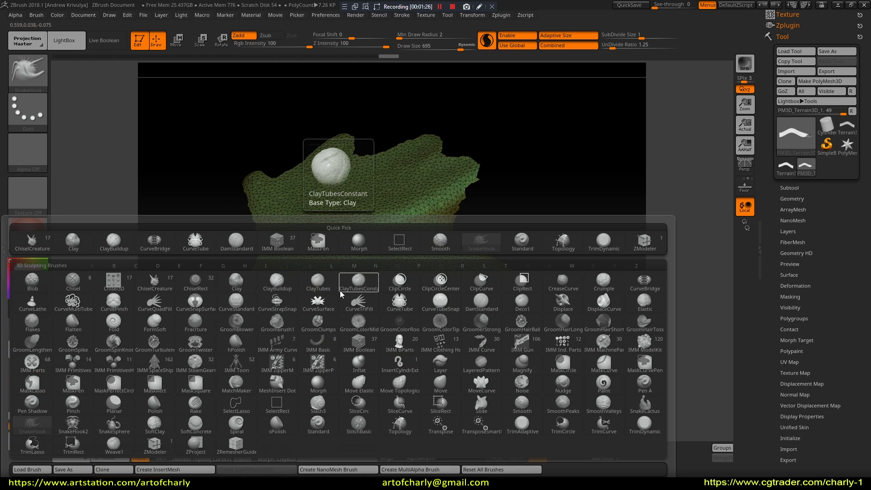
key(i)
key(n)
drag(195, 331, 388, 247)
- Hide the Polyframe wireframe and apply the MatCap Gray material to the terrain
key(shift+f)
key(m)
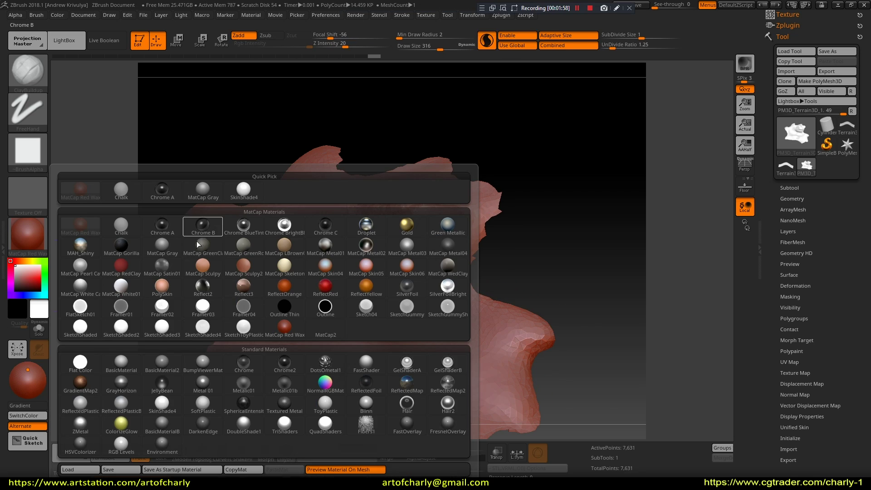
click(173, 252)
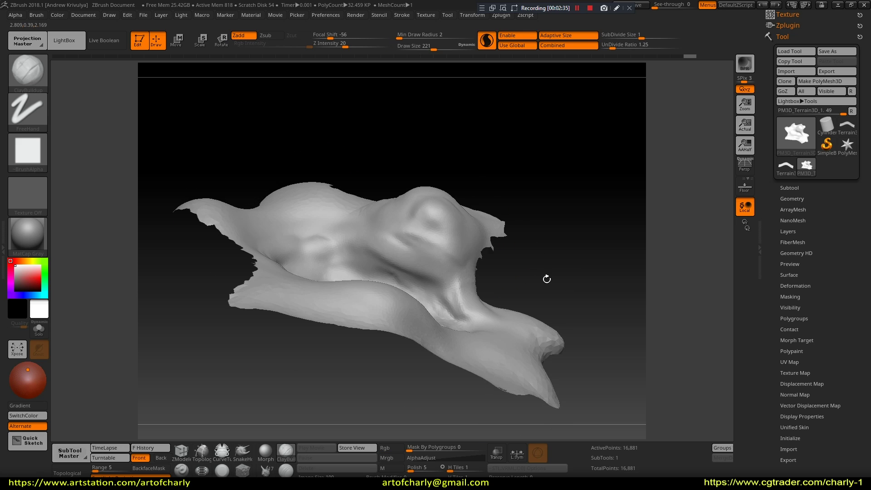
drag(489, 348, 482, 296)
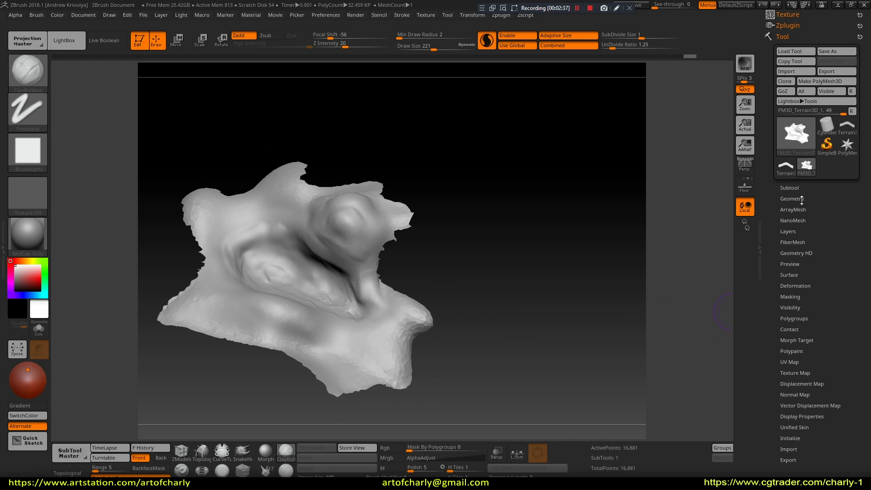
click(797, 187)
- Append a Cube3D subtool, scale it into a large flat slab through the terrain, then reselect the terrain
click(838, 426)
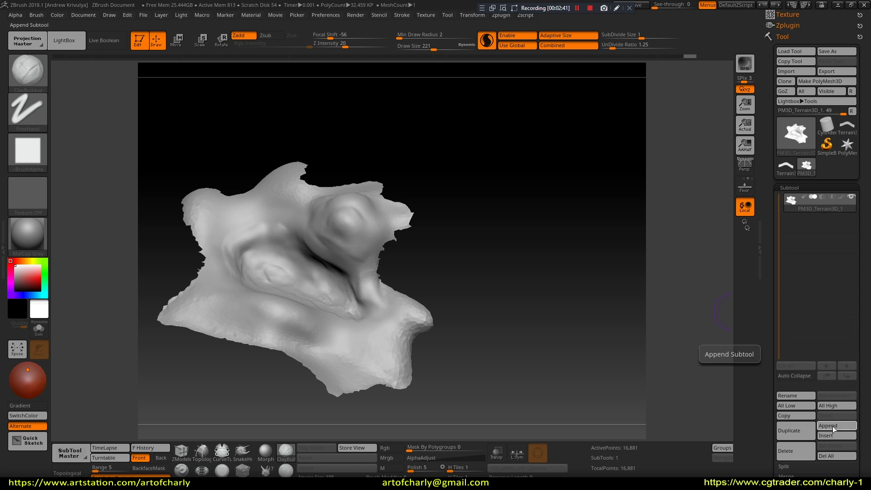
click(834, 428)
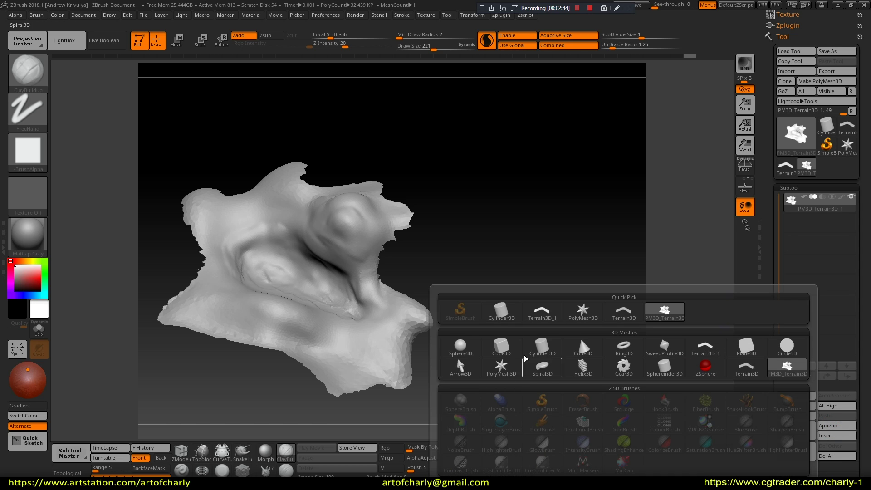
click(511, 352)
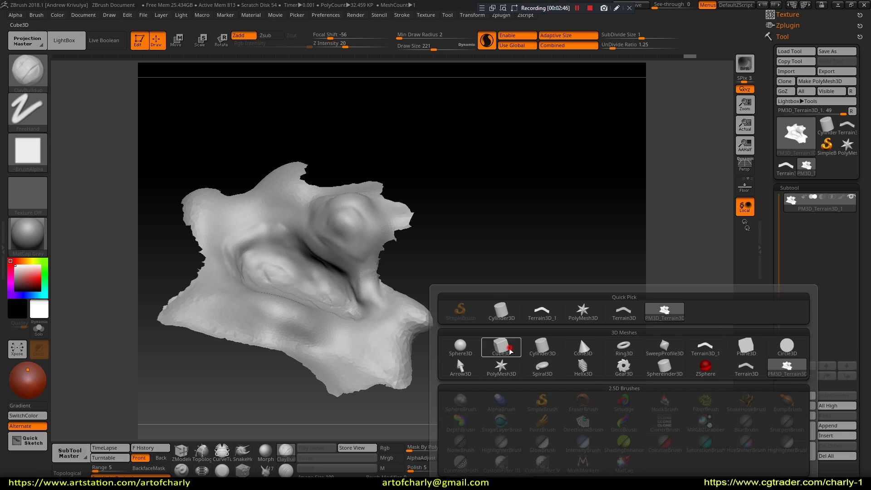
key(w)
drag(434, 296, 456, 281)
drag(263, 318, 291, 345)
drag(477, 263, 548, 244)
click(800, 201)
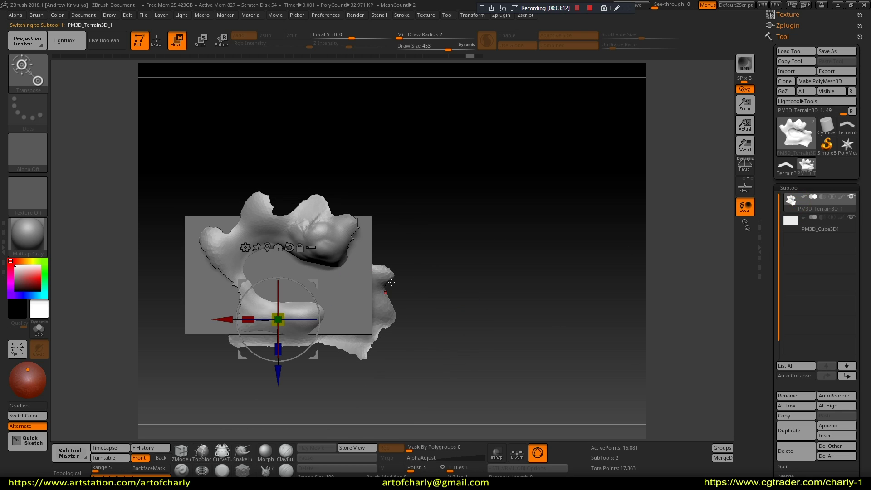
- Switch to Draw with the SnakeHook brush and frame the terrain and cube
key(q)
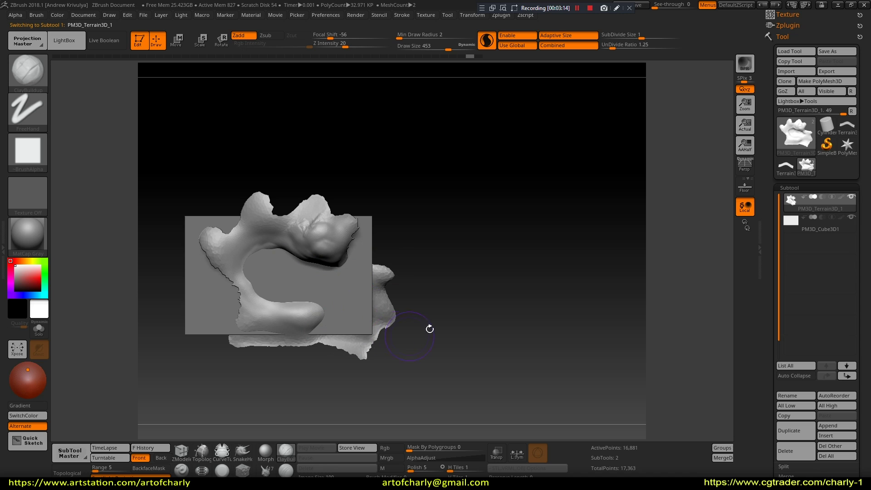
key(b)
key(s)
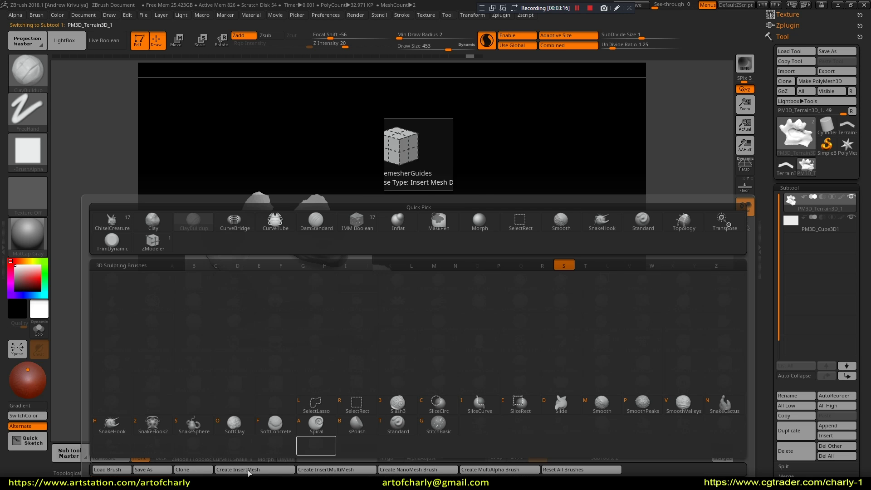
key(h)
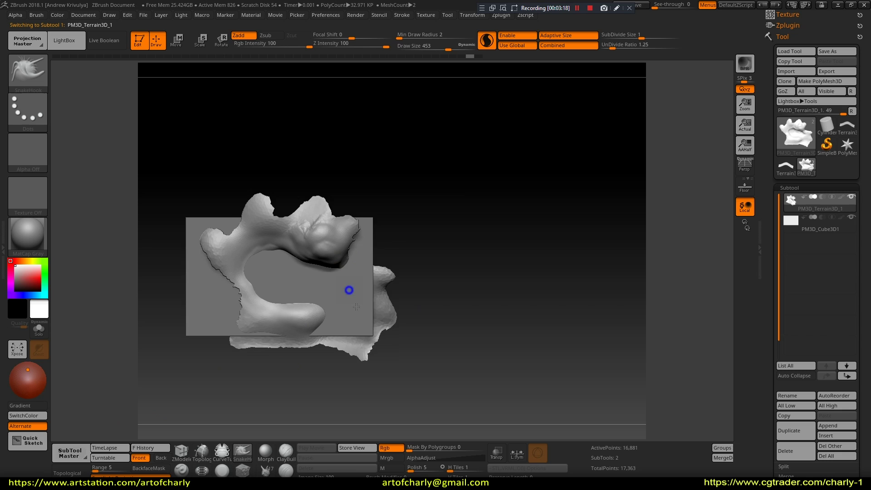
scroll(up, 3)
key(s)
drag(333, 350, 348, 312)
drag(341, 343, 461, 189)
key(f)
- Raise the brush size to 1000 and curl the terrain edges up around the cube
drag(338, 270, 266, 295)
drag(448, 266, 387, 268)
drag(470, 256, 386, 265)
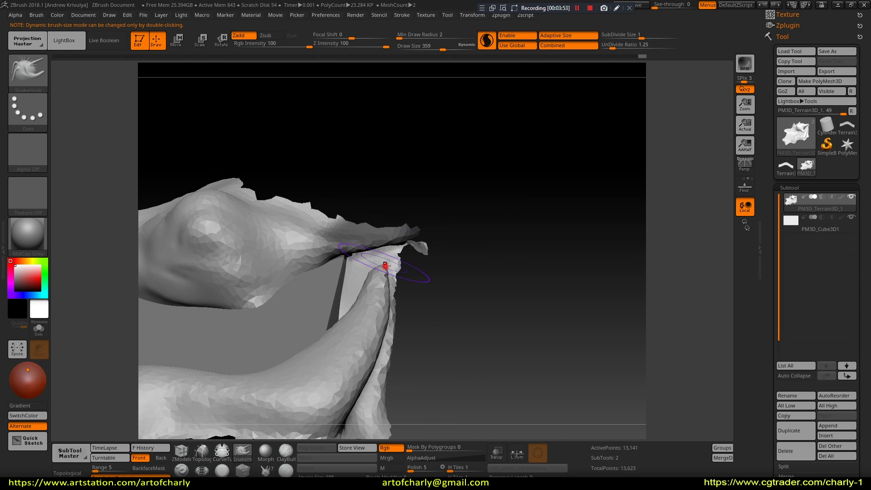
drag(494, 276, 412, 307)
drag(448, 281, 434, 275)
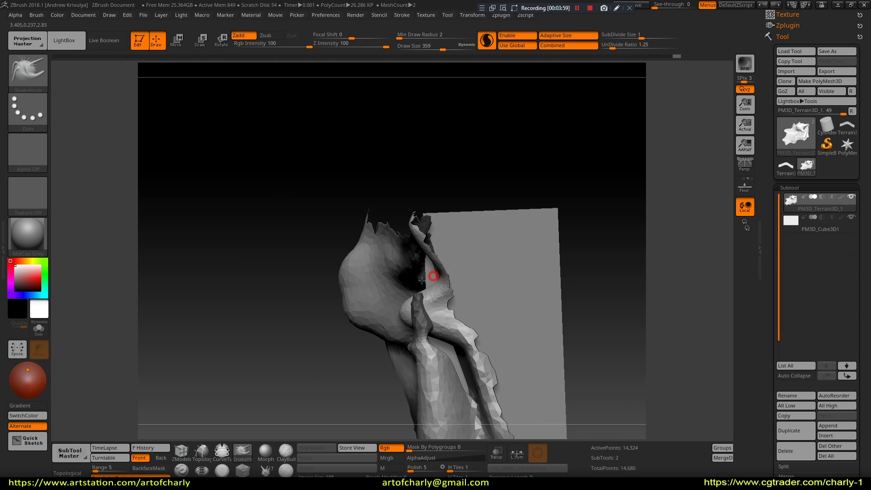
drag(490, 150, 477, 238)
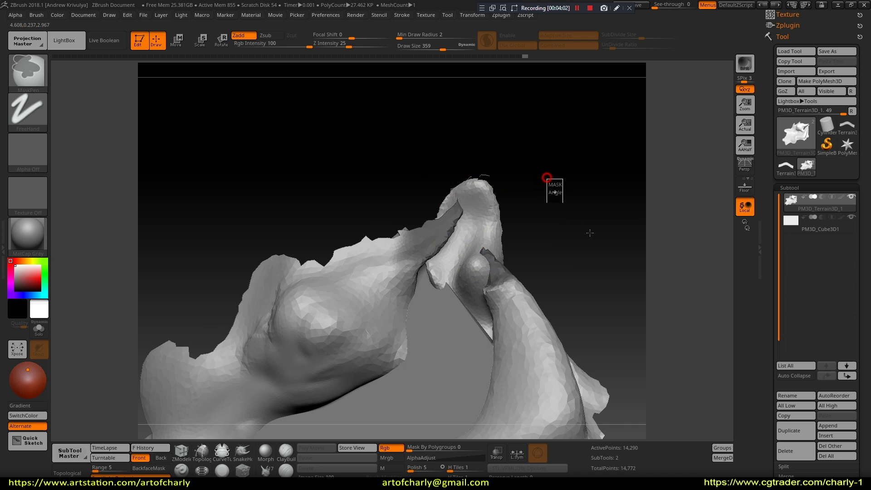
drag(578, 233, 267, 273)
drag(589, 263, 402, 204)
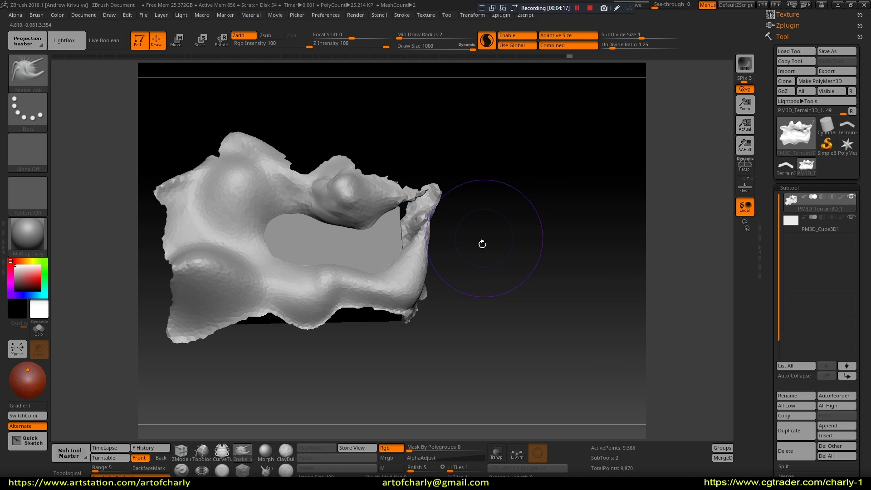
click(794, 187)
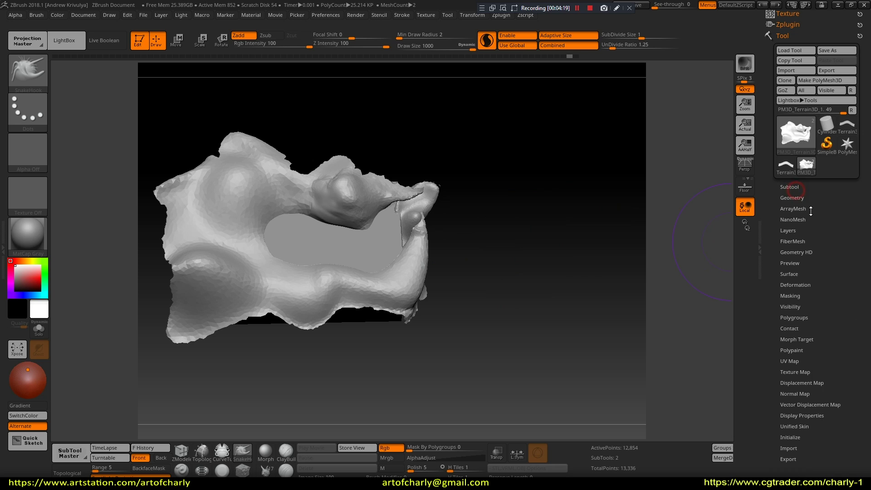
- Open Tool > Geometry and expand the DynaMesh subpalette
click(799, 196)
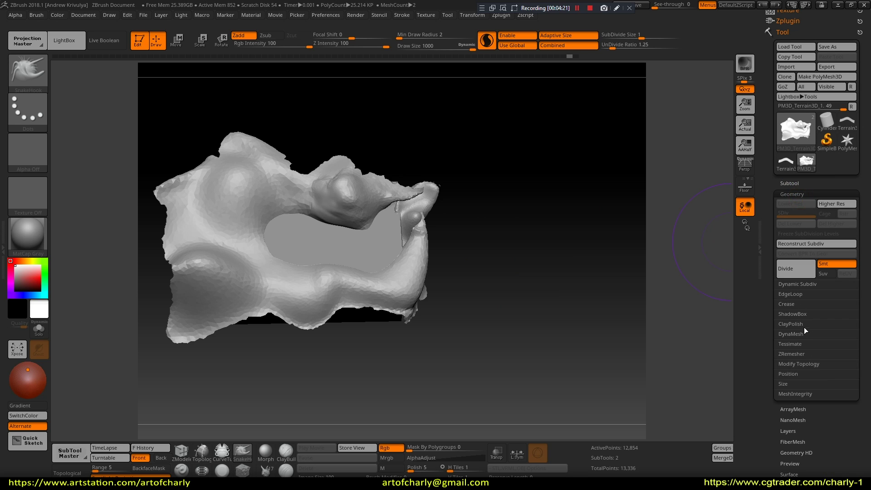
click(792, 334)
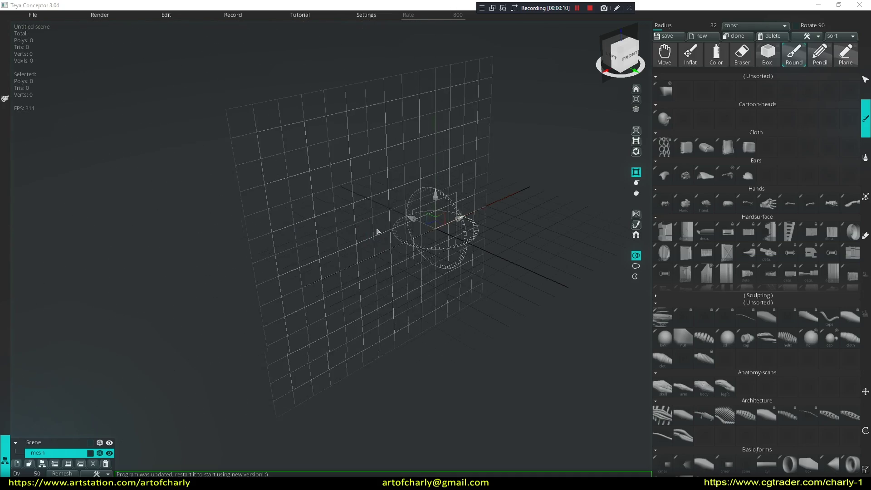
- Rotate the upright grid plane around its vertical axis and move it to the scene's edge
key(1)
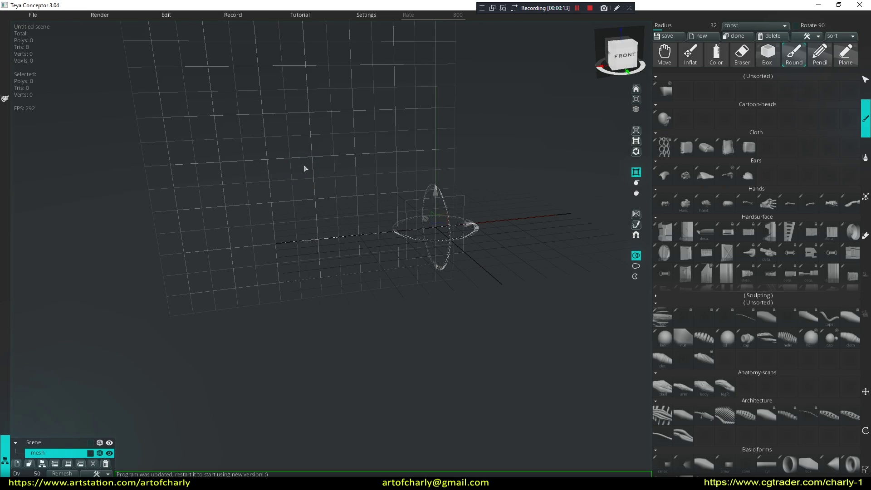
drag(302, 174, 405, 262)
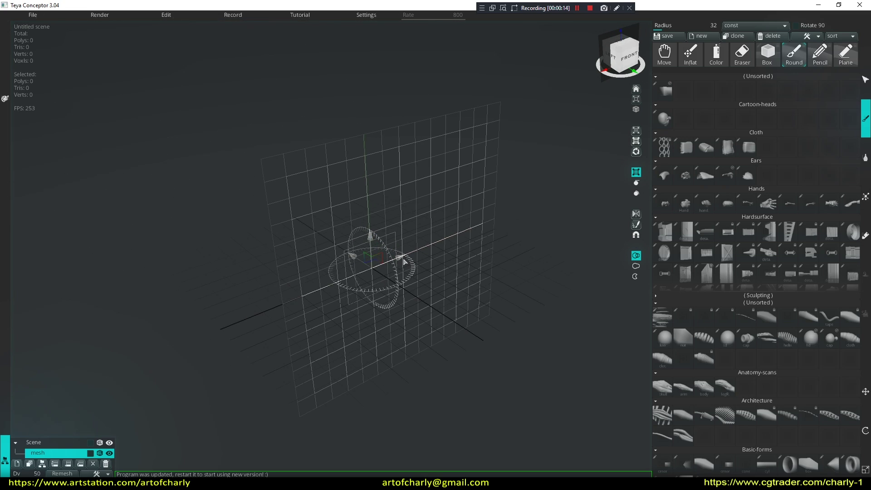
drag(406, 262, 351, 227)
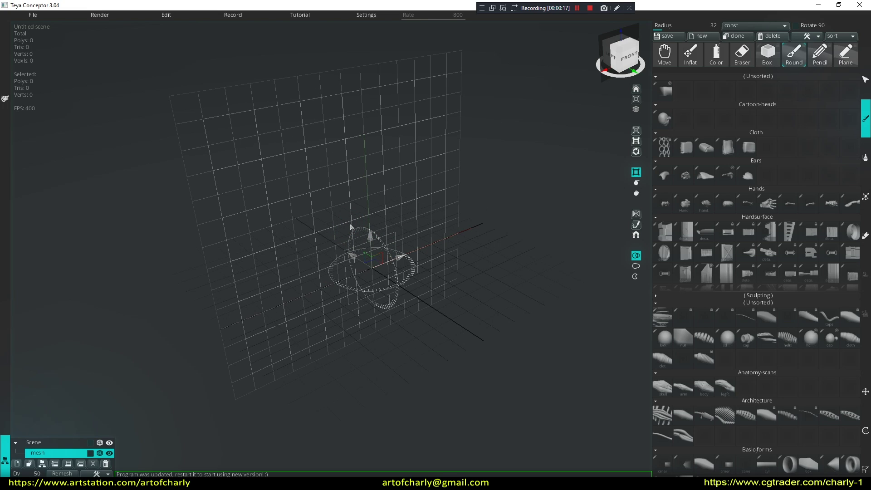
drag(350, 227, 774, 130)
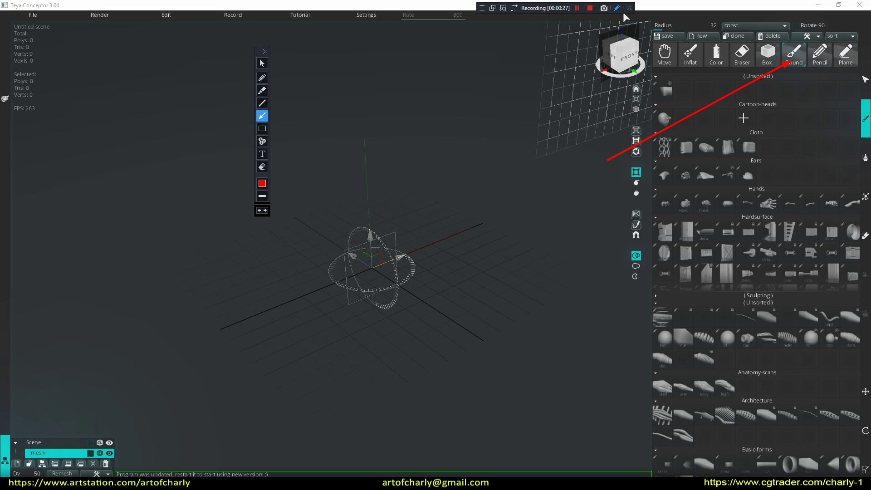
drag(344, 243, 358, 210)
- Draw a thick zig-zag Round-brush tube across the grid and remesh it into one blob
drag(358, 209, 486, 203)
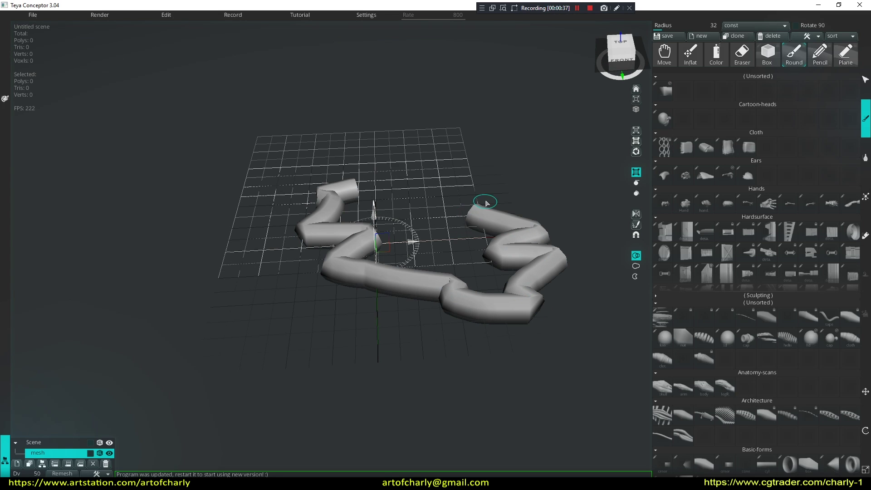
drag(342, 154, 428, 233)
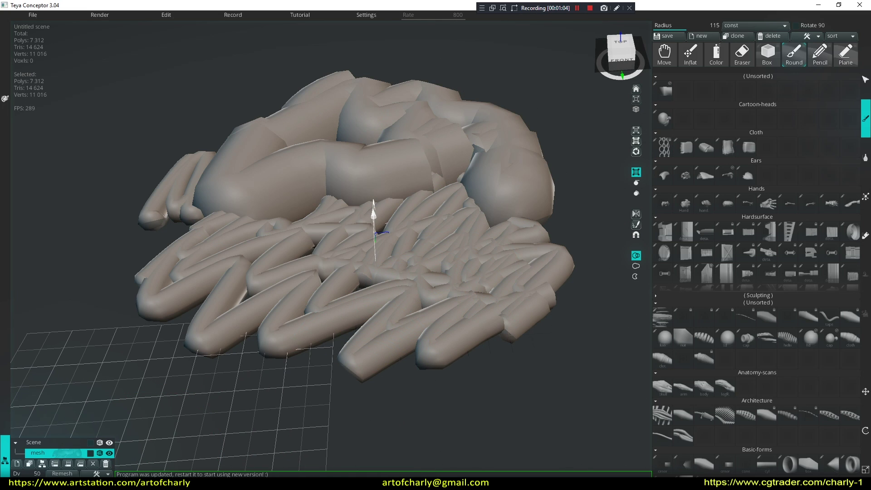
click(68, 474)
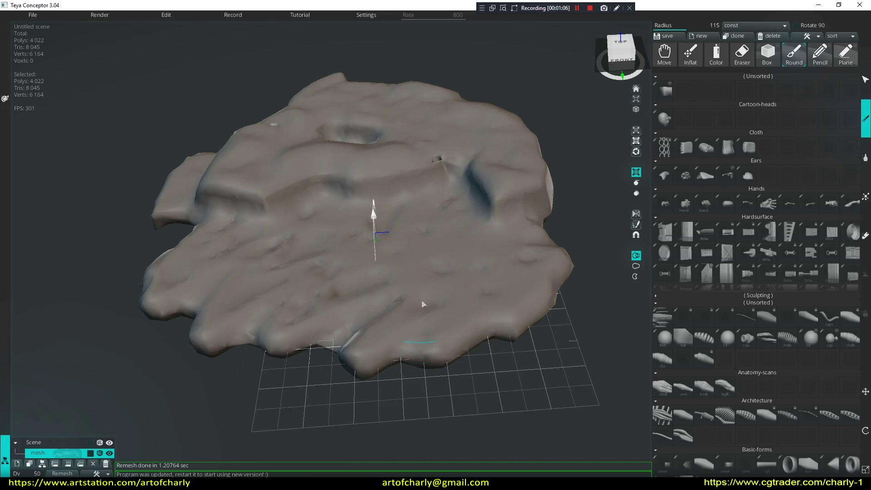
drag(519, 370, 471, 336)
- Add more mass across the upper-left area and remesh the terrain smooth again
drag(240, 227, 178, 109)
drag(318, 169, 440, 77)
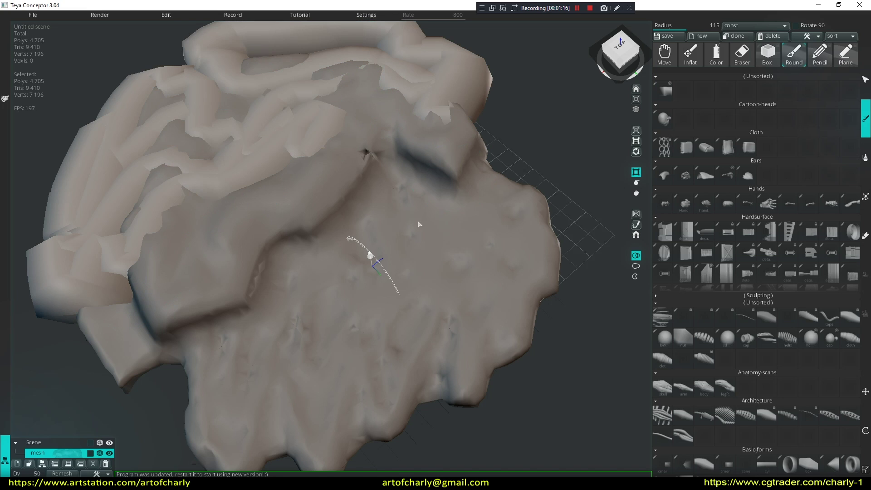
click(67, 474)
drag(494, 216, 515, 322)
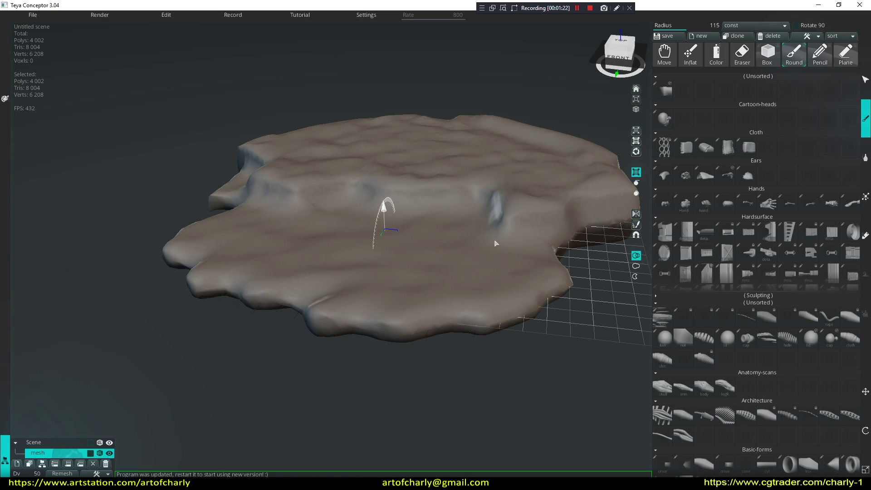
drag(373, 221, 370, 250)
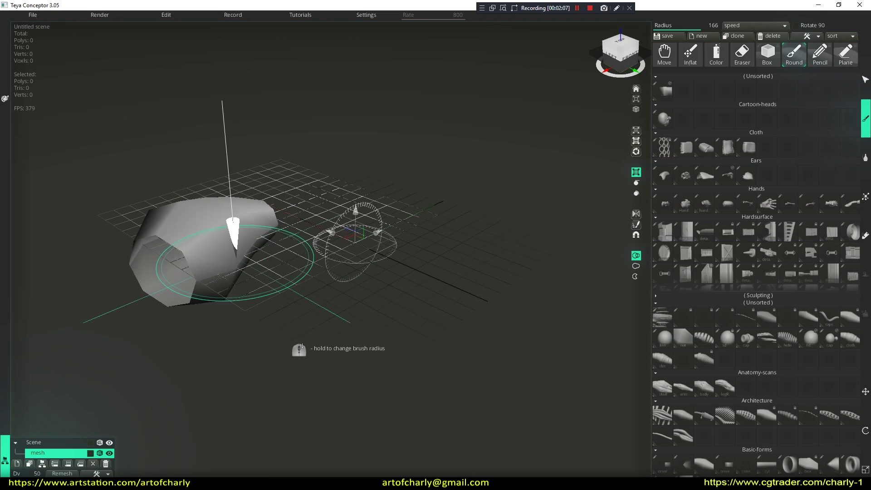
- From the front view, paint two large rounded masses onto the landmass
drag(451, 254, 282, 244)
drag(284, 253, 354, 191)
drag(354, 191, 736, 266)
drag(454, 295, 468, 43)
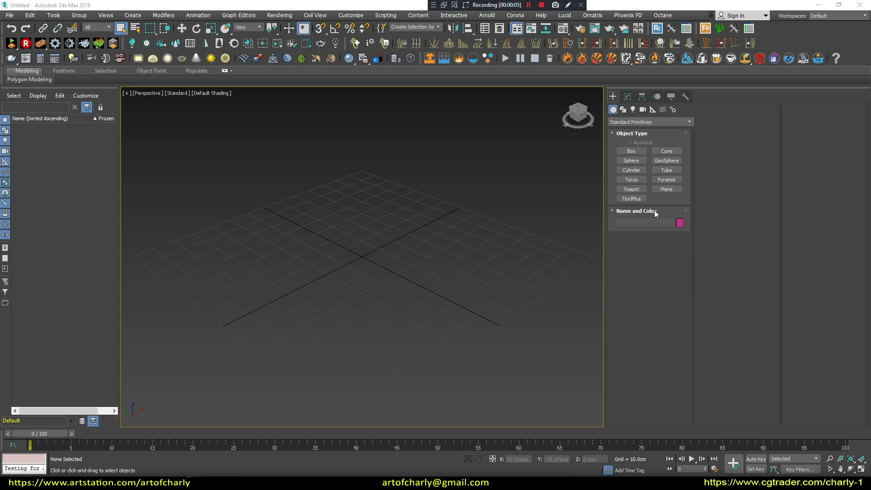
- Create a large ground plane and a small pyramid standing on it
click(662, 196)
drag(315, 175, 318, 422)
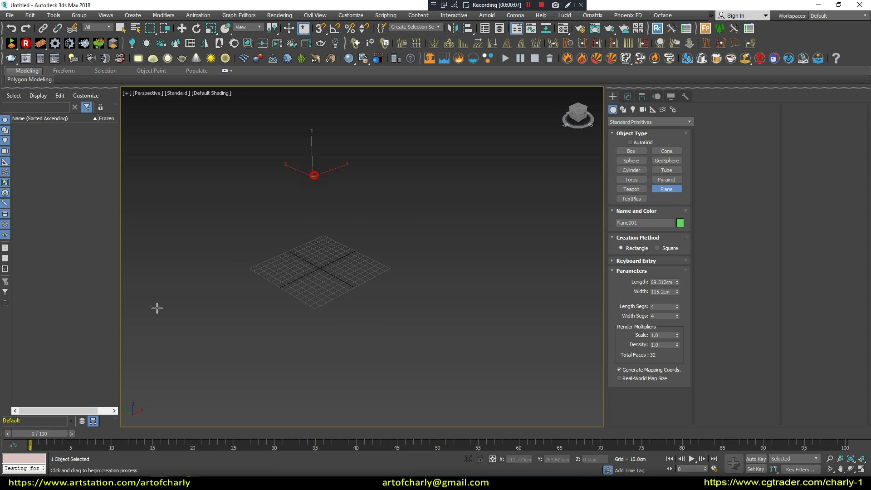
click(632, 179)
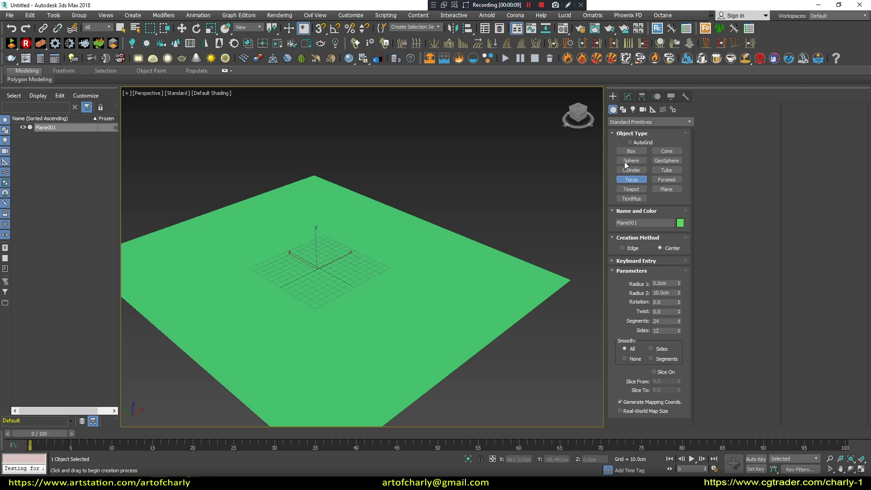
click(634, 190)
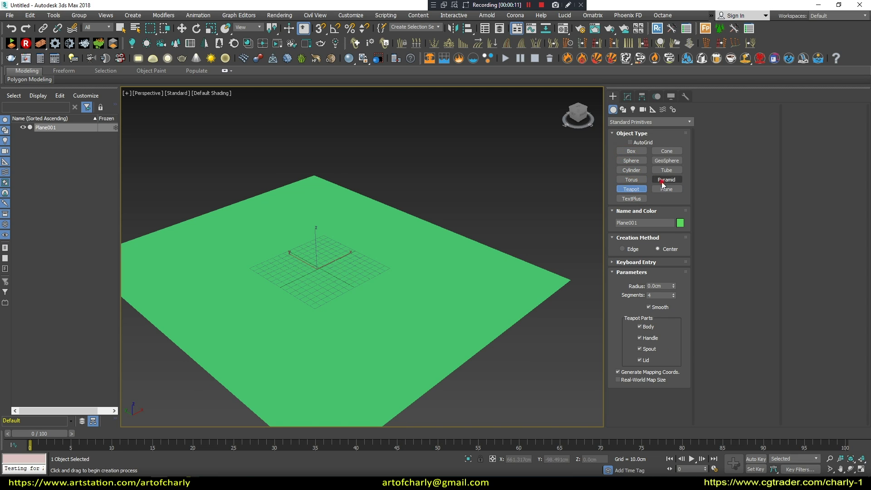
click(664, 181)
drag(533, 244, 547, 248)
click(546, 220)
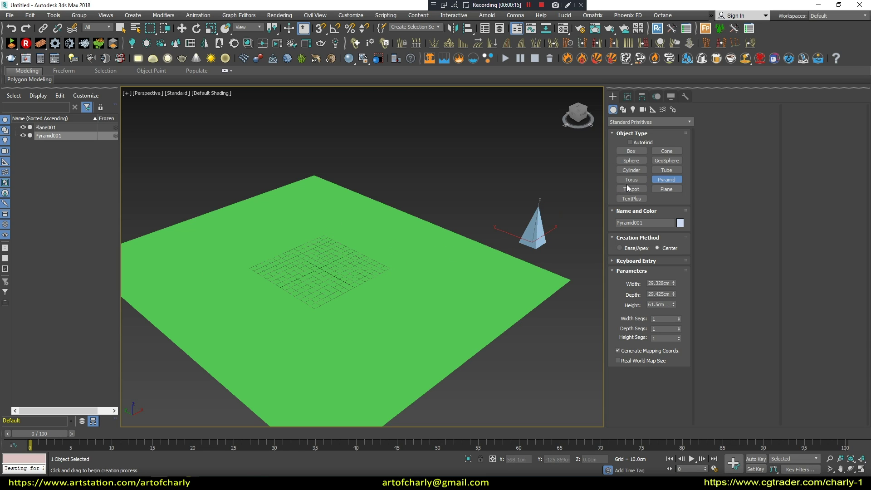
- Create a tall box on the plane and recolour it green
click(634, 152)
drag(250, 273, 346, 279)
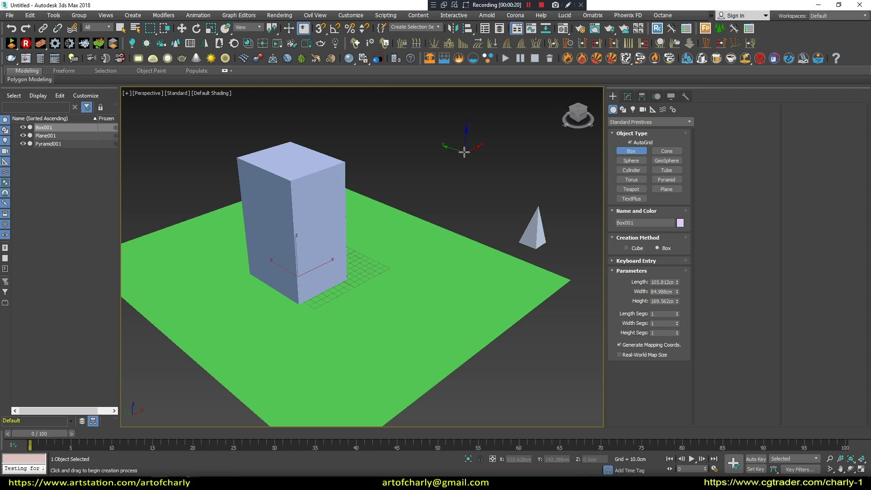
click(463, 148)
right_click(579, 222)
click(680, 223)
click(399, 204)
click(451, 295)
click(508, 292)
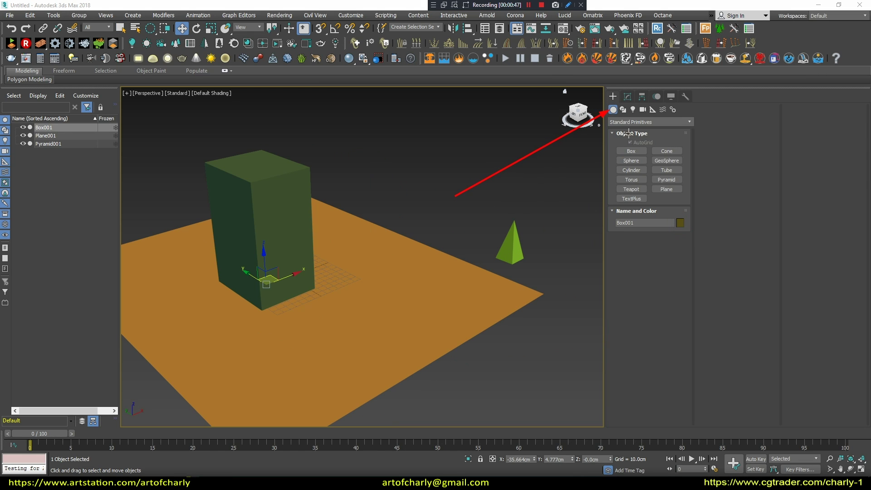
- Create a Corona Scatter object from the Corona category and place it on the plane
click(621, 122)
click(619, 275)
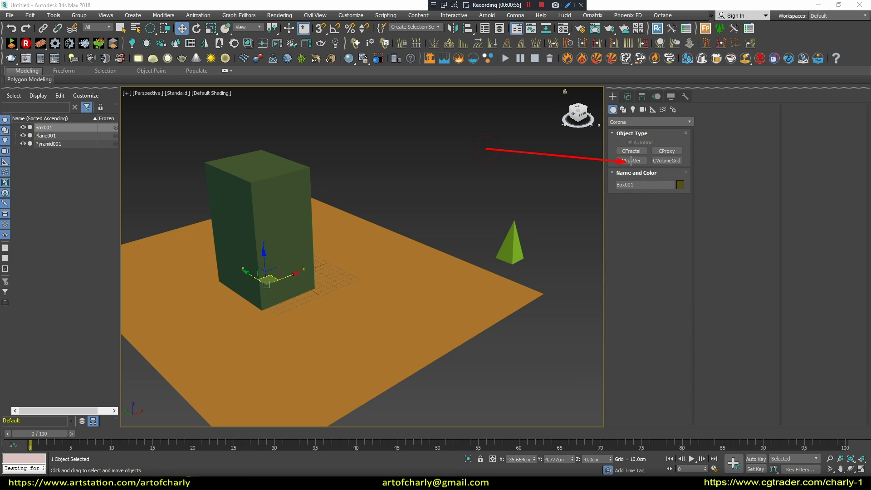
click(631, 161)
click(499, 309)
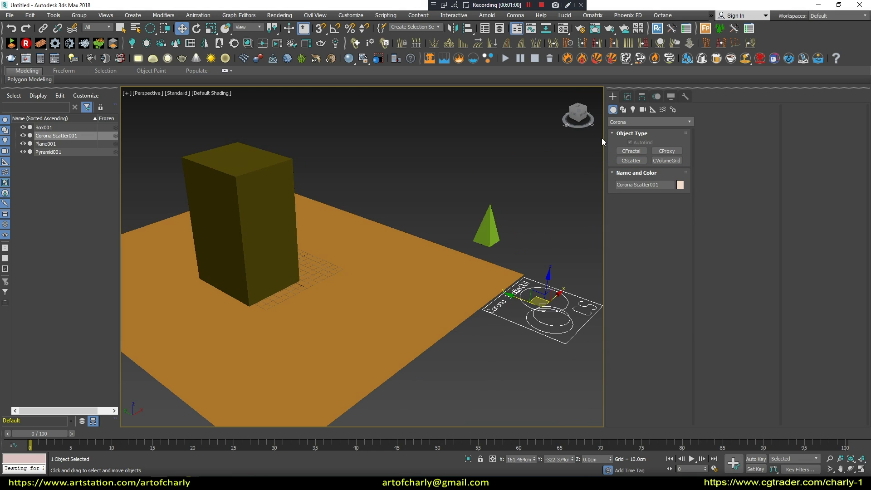
- Scatter Pyramid001 onto Plane001 with Avoid collisions enabled and Previz type set to Box
click(627, 97)
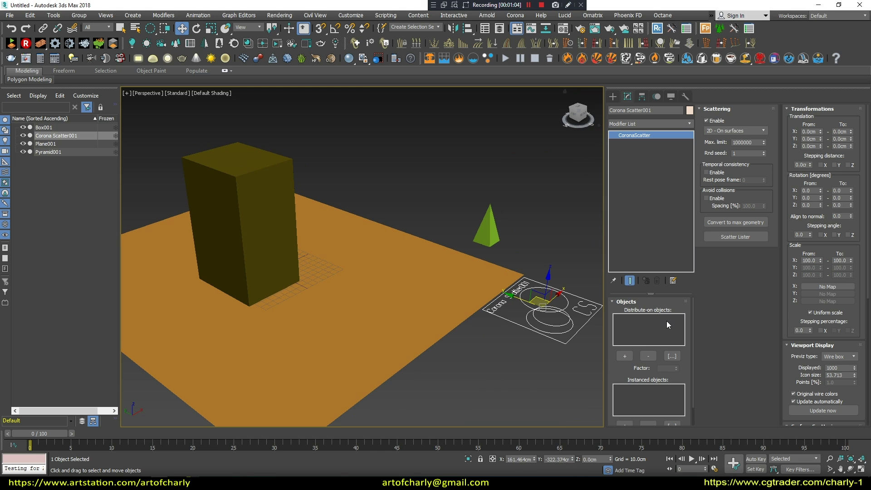
click(625, 356)
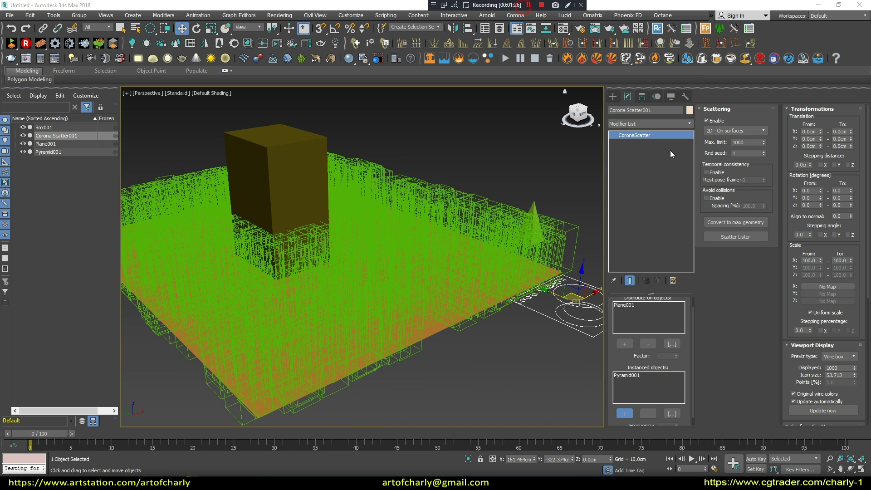
click(707, 199)
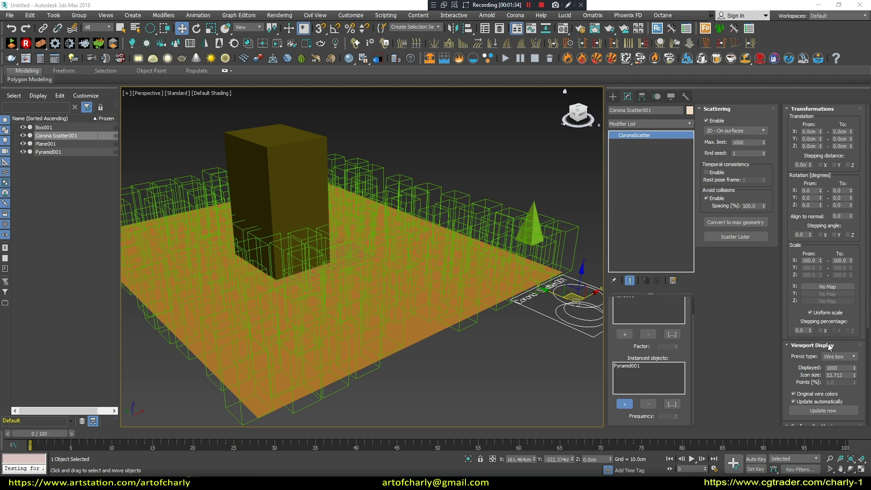
click(839, 358)
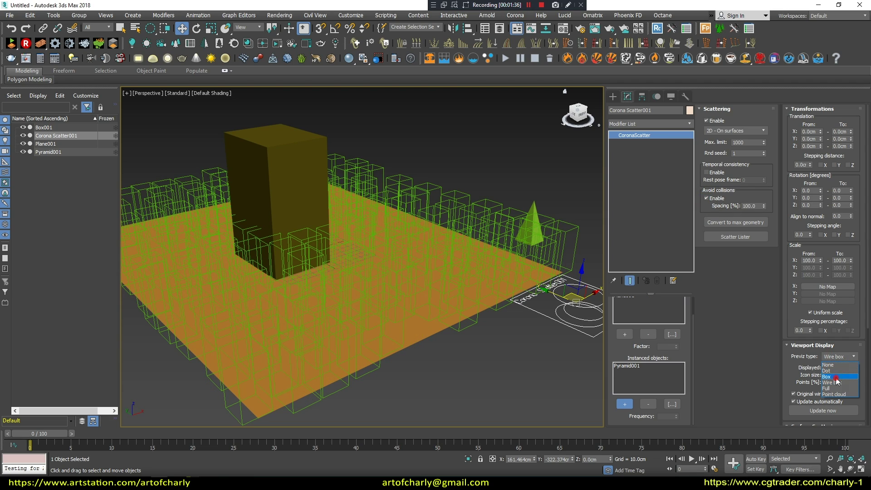
click(837, 377)
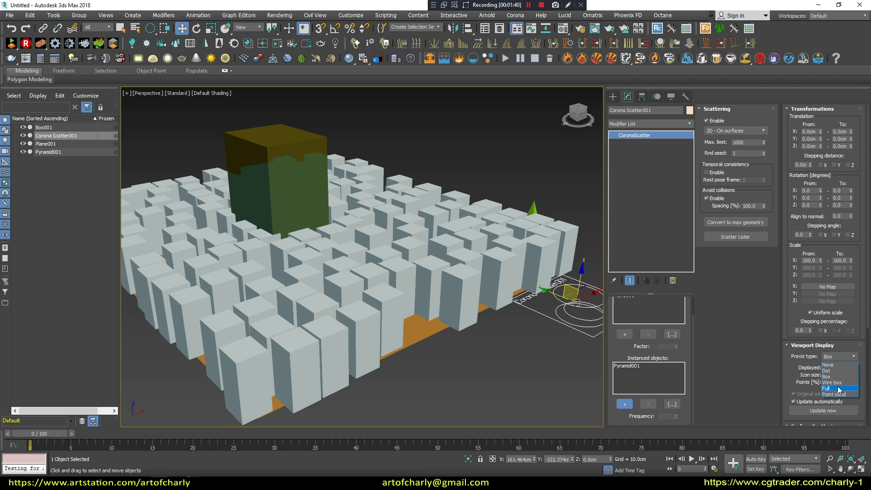
- Show pyramids in Full previz, set spacing 108 and scale 38–181, and open the distribution map browser
click(839, 390)
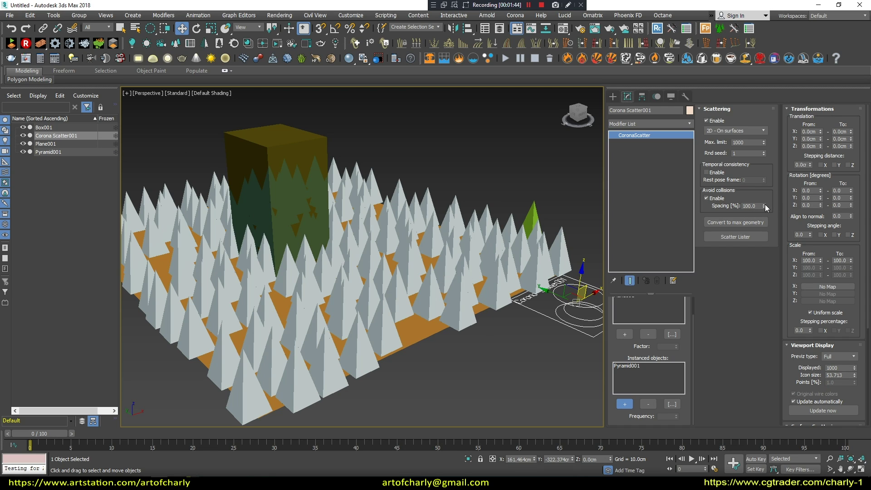
drag(765, 204, 768, 201)
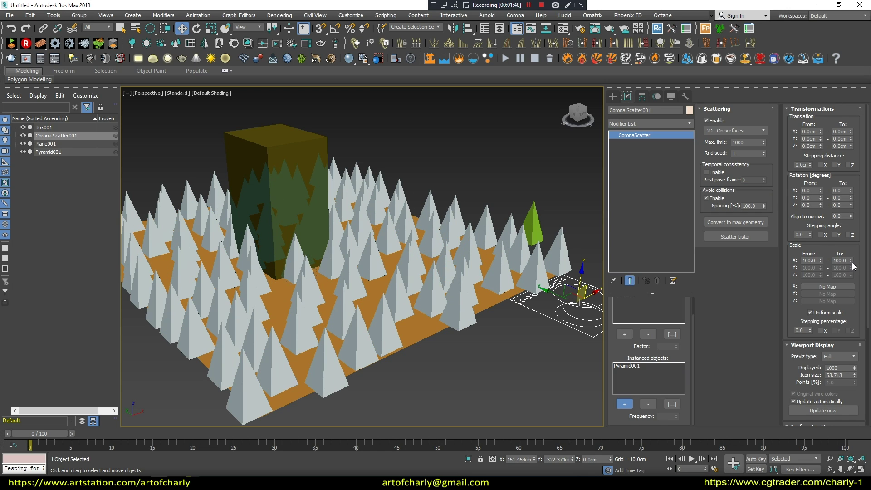
drag(853, 264, 820, 286)
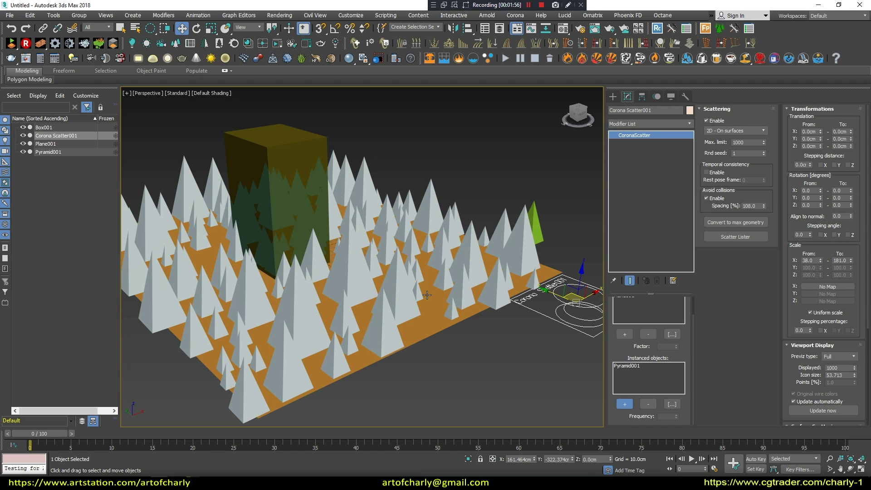
drag(791, 313, 801, 137)
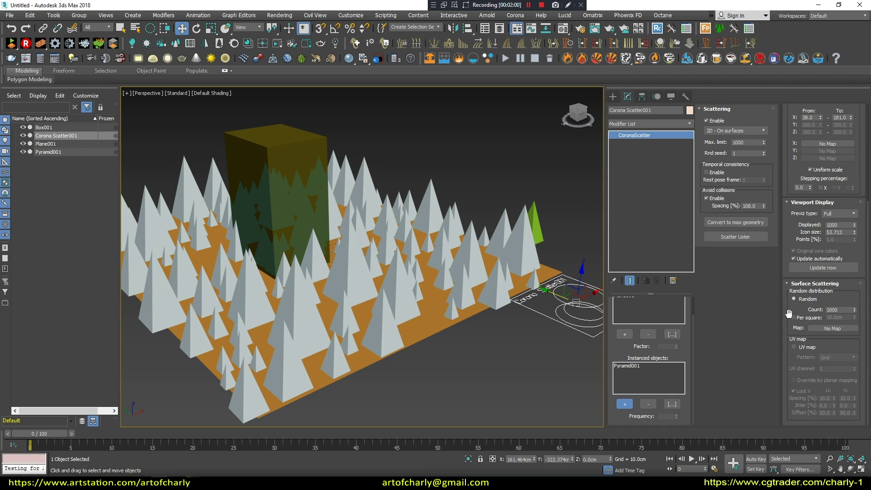
click(820, 327)
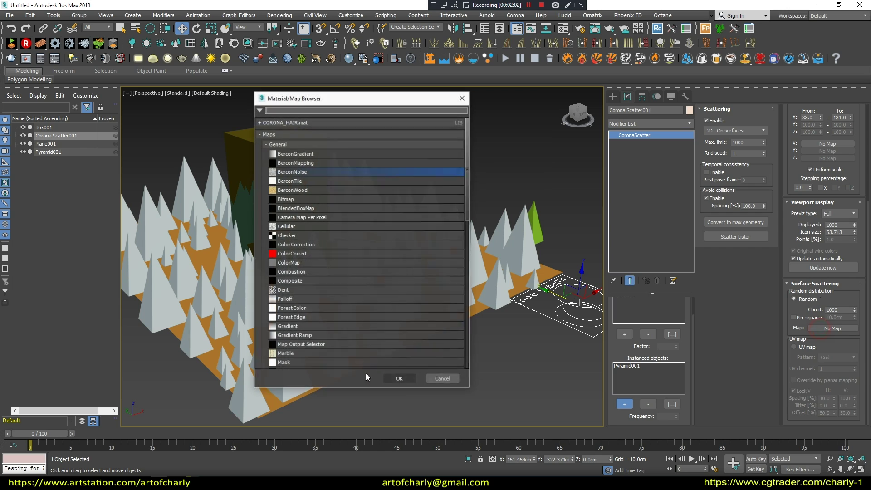
- Mask the scatter with a CoronaDistance map from Box001, near distance about 41
scroll(down, 3)
double_click(313, 219)
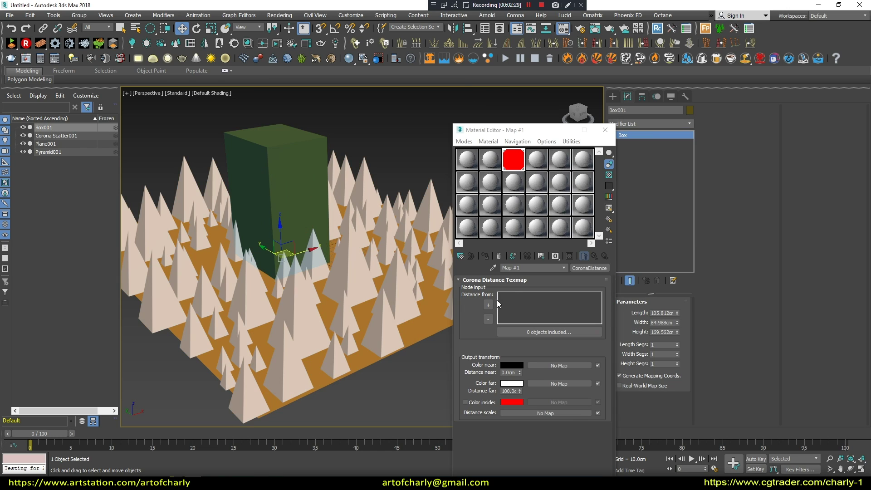
drag(515, 136, 641, 129)
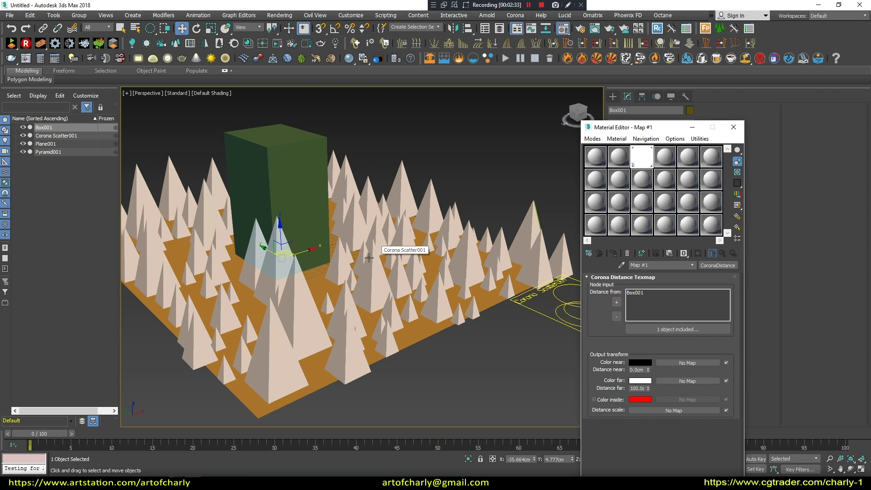
drag(764, 206, 662, 250)
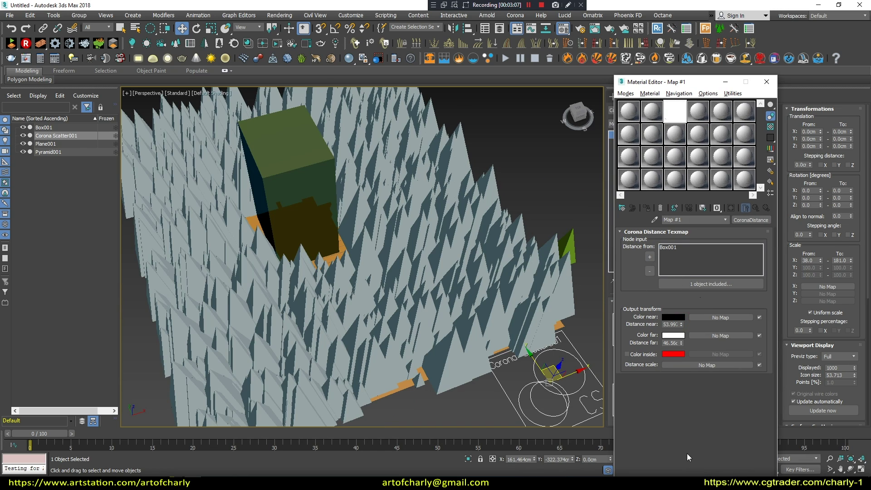
key(Return)
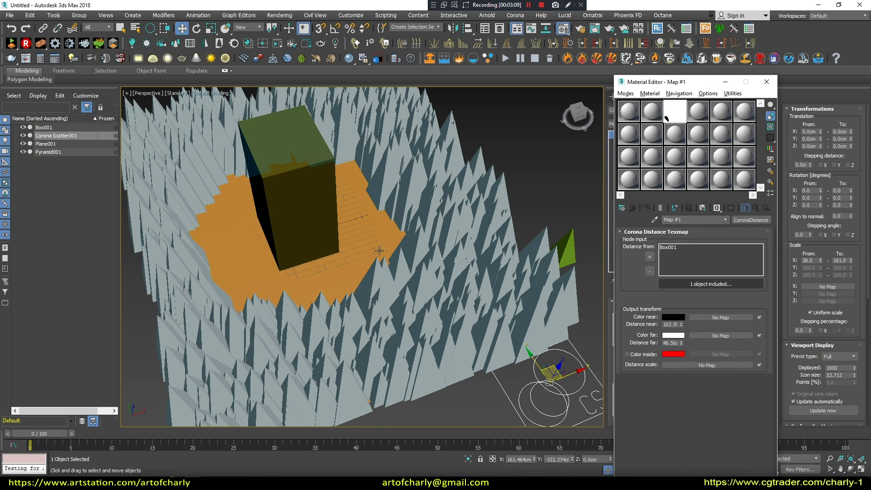
drag(682, 324, 685, 350)
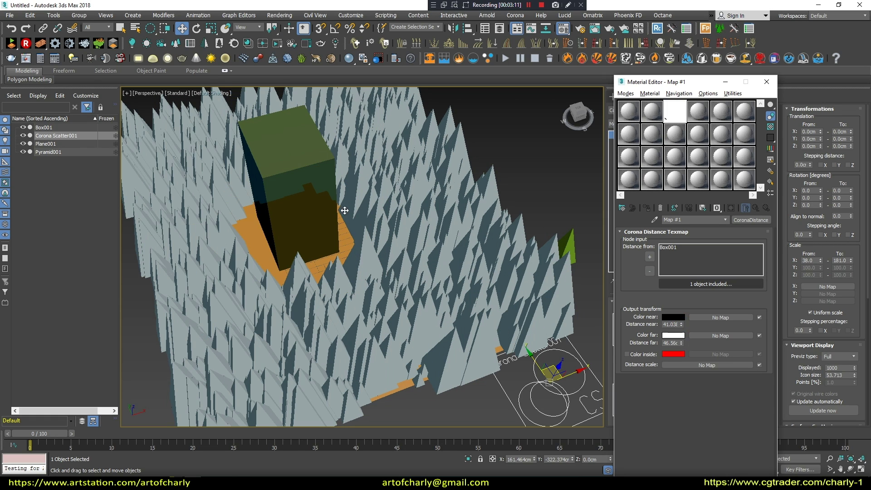
- Move Box001 around to test the clearing, raising the near distance to 69.76
click(305, 201)
drag(251, 190, 333, 243)
drag(327, 243, 236, 229)
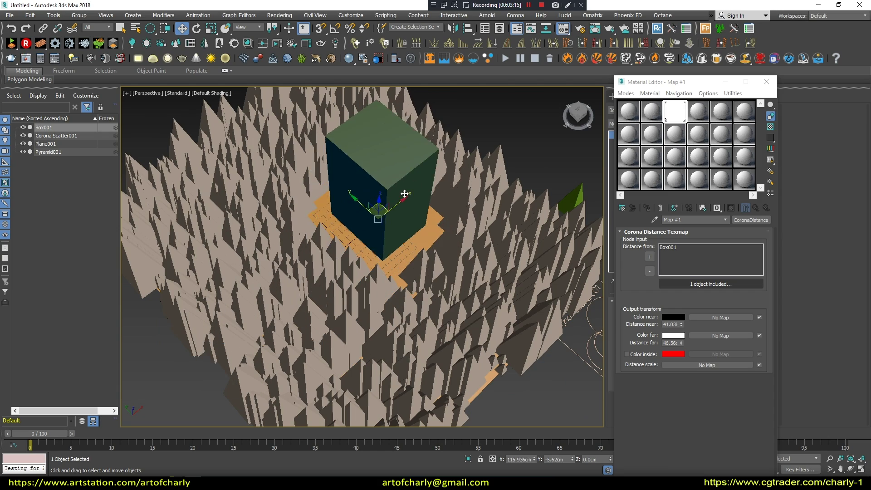
drag(322, 179, 363, 244)
drag(363, 244, 400, 218)
drag(681, 324, 682, 300)
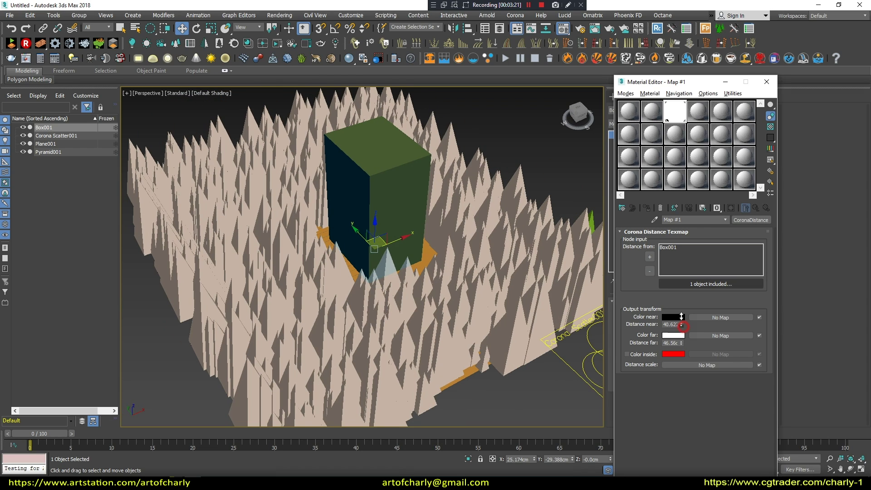
drag(397, 238, 447, 261)
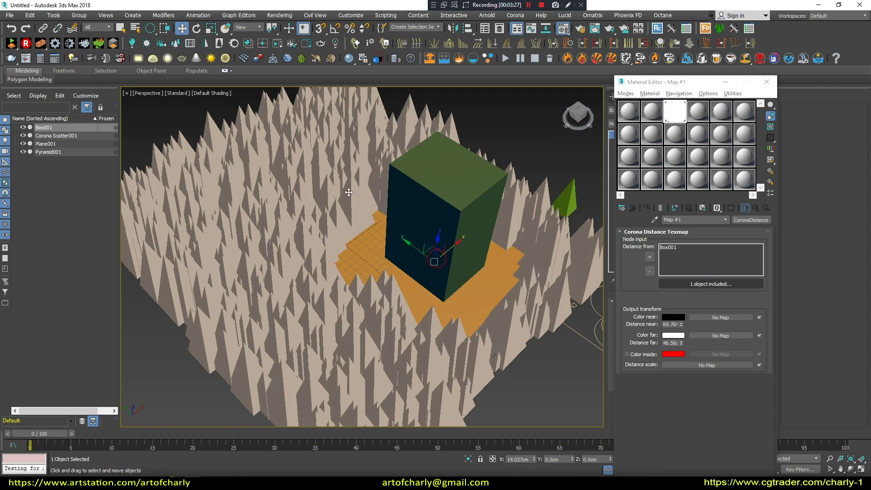
drag(437, 258, 386, 288)
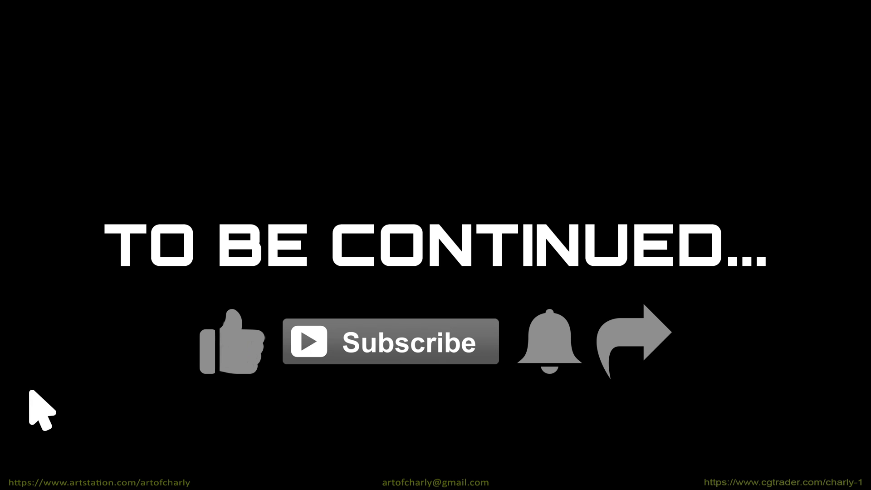